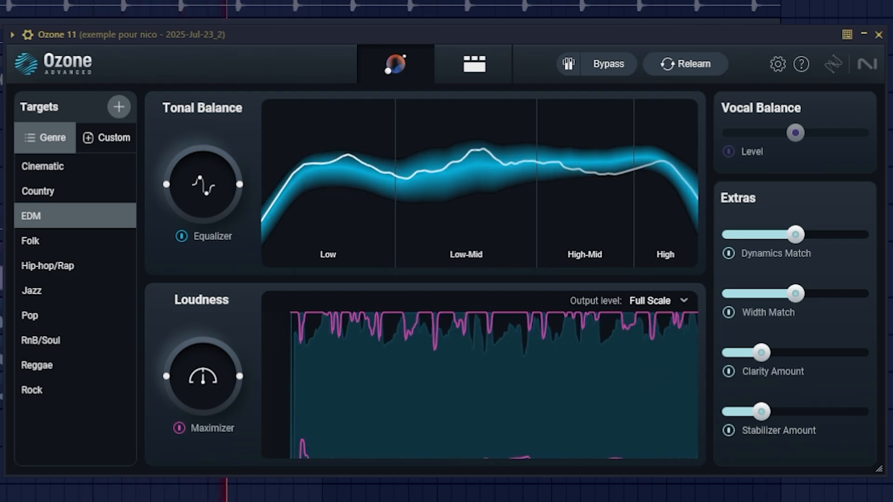
# Check the levels of the master and the playing example track in the mixer, and close the mixer.
pyautogui.press('F9')
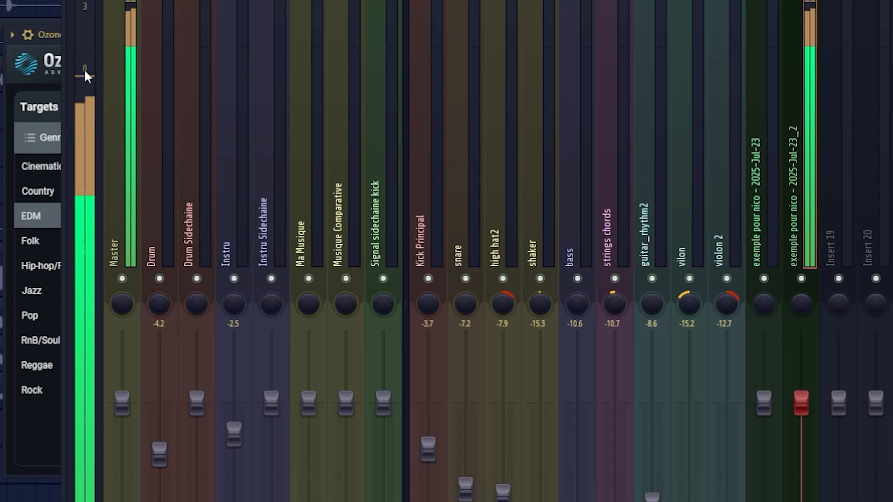
pyautogui.moveTo(838, 0); pyautogui.dragTo(436, 0)
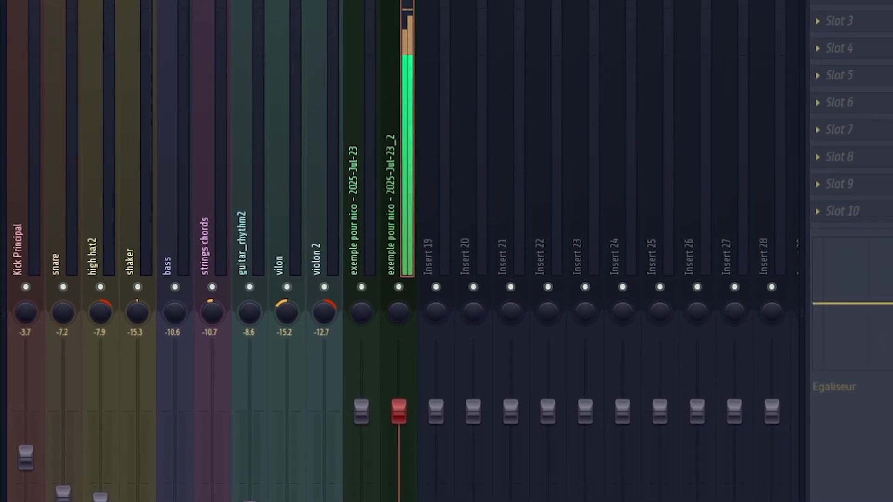
pyautogui.press('F9')
# Reposition and enlarge the Ozone 11 window and switch it to the detailed module chain view.
pyautogui.moveTo(528, 40); pyautogui.dragTo(481, 0)
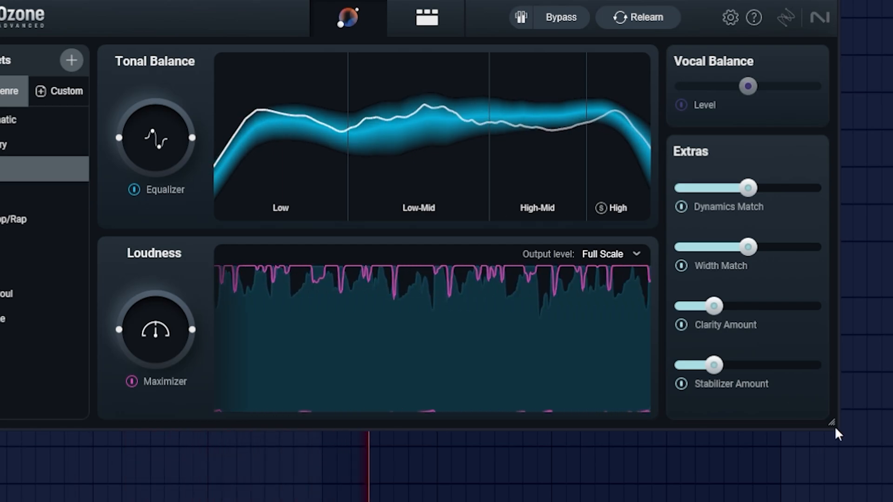
pyautogui.moveTo(834, 430); pyautogui.dragTo(890, 500)
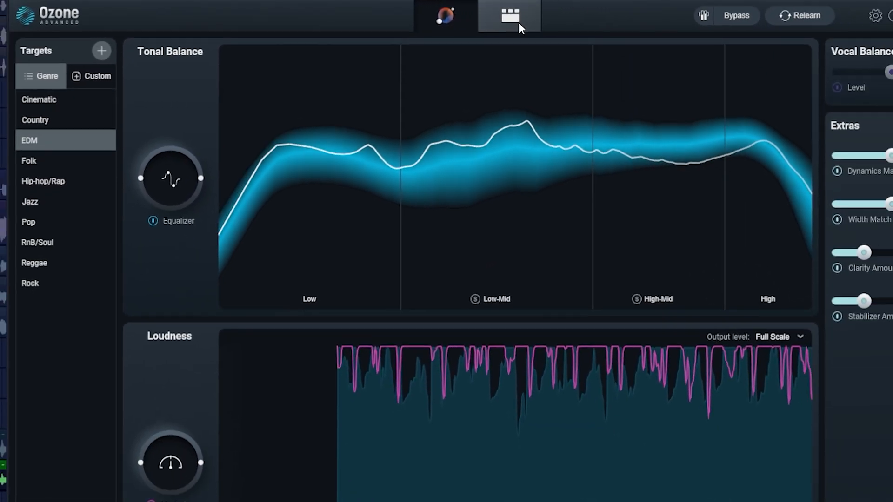
pyautogui.click(536, 17)
# Look through the modules in the Ozone chain, from Impact and Imager through to Maximizer.
pyautogui.click(188, 50)
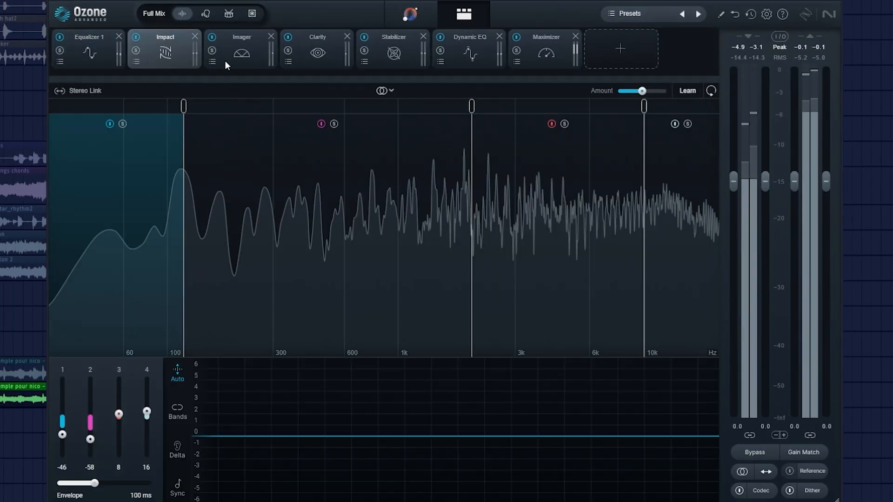
pyautogui.click(234, 60)
pyautogui.click(335, 62)
pyautogui.click(468, 54)
pyautogui.click(544, 47)
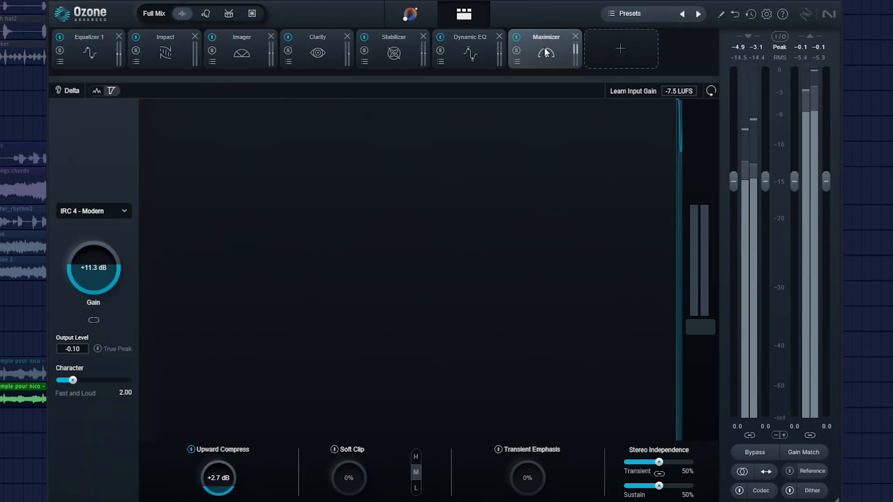
# Reduce the Equalizer's low-frequency cut around 50 Hz to about -1.5 dB.
pyautogui.click(106, 64)
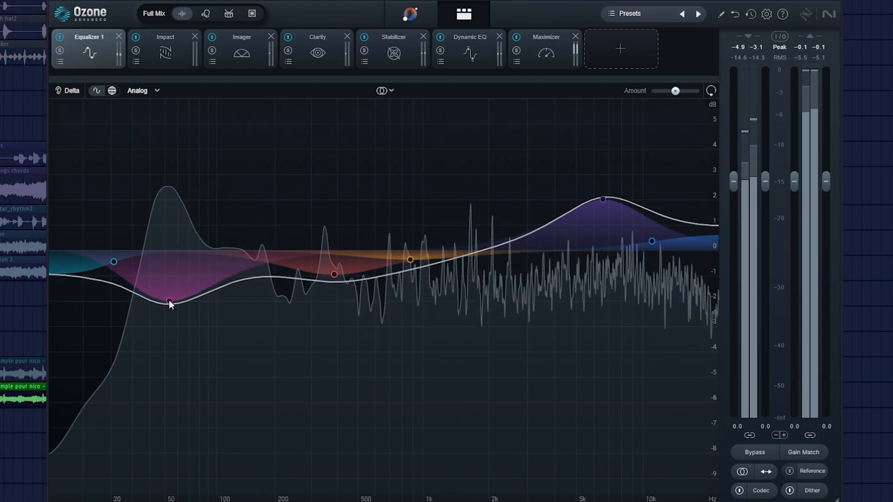
pyautogui.moveTo(169, 301)
pyautogui.mouseDown()
pyautogui.moveTo(170, 275)
pyautogui.moveTo(170, 287)
pyautogui.mouseUp()
# Set band 1 of the Impact module to -28 and audition the higher bands in solo.
pyautogui.click(167, 48)
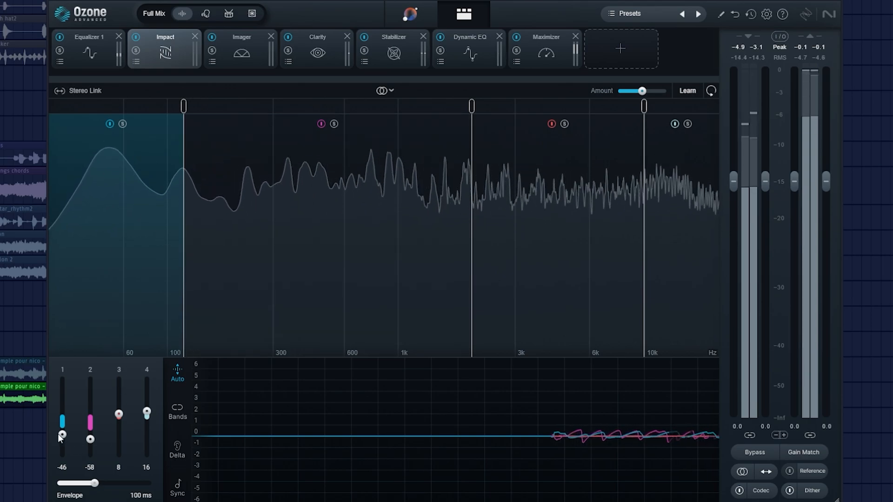
pyautogui.moveTo(62, 435); pyautogui.dragTo(63, 428)
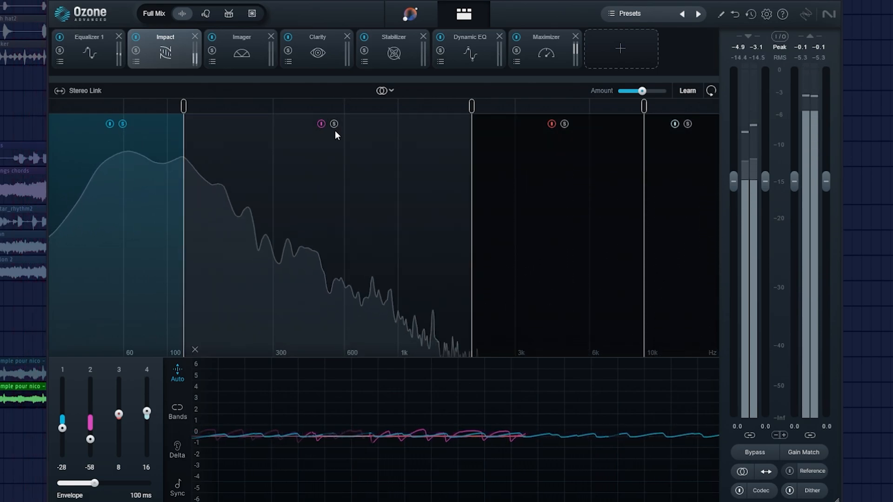
pyautogui.click(334, 125)
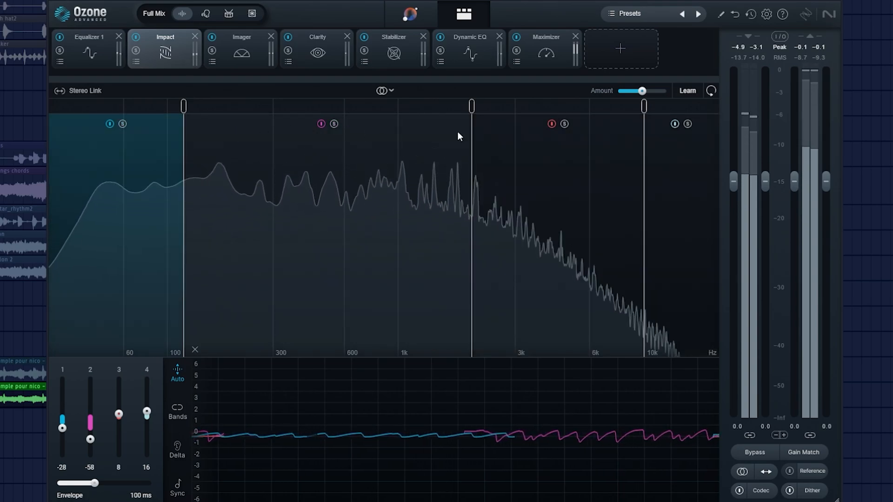
pyautogui.click(564, 124)
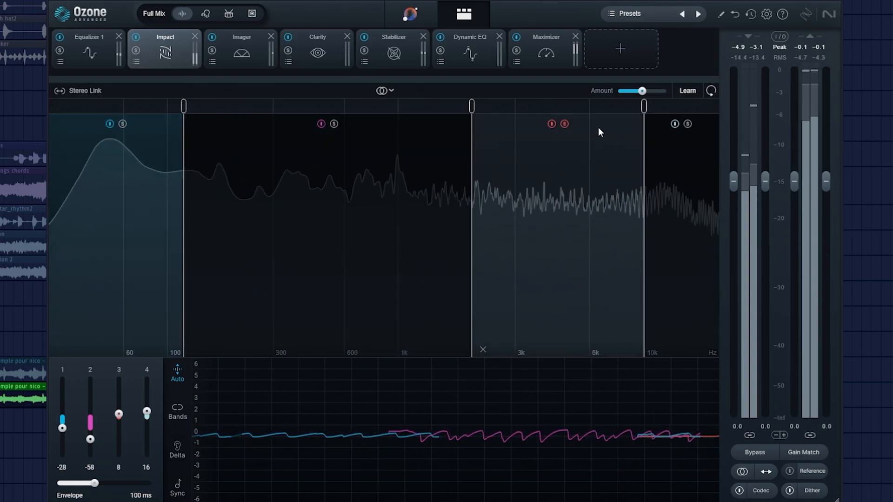
pyautogui.click(565, 124)
pyautogui.click(689, 123)
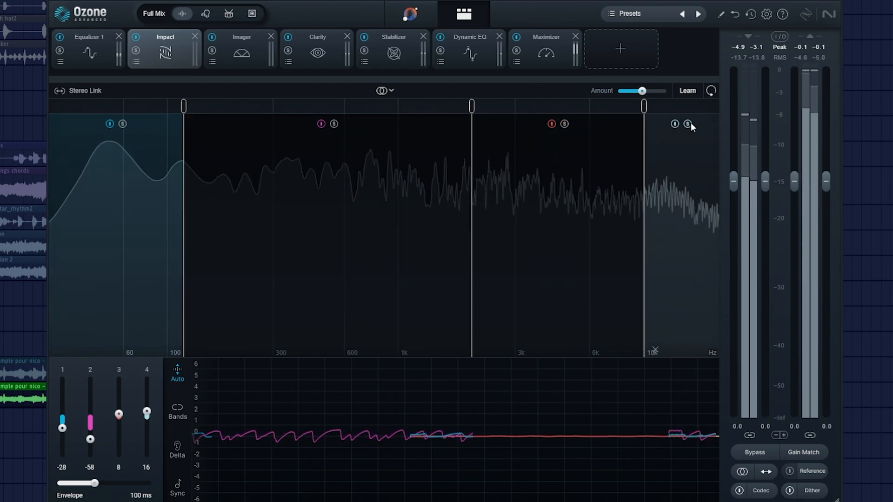
pyautogui.click(687, 124)
# Change the Imager's stereo meter to its second display mode and narrow band 1 to -26 while auditioning it in solo.
pyautogui.click(250, 65)
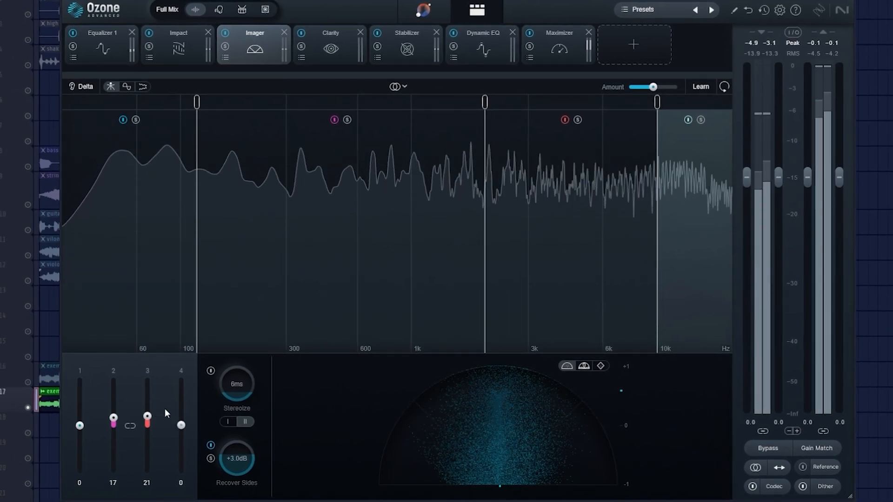
pyautogui.click(584, 366)
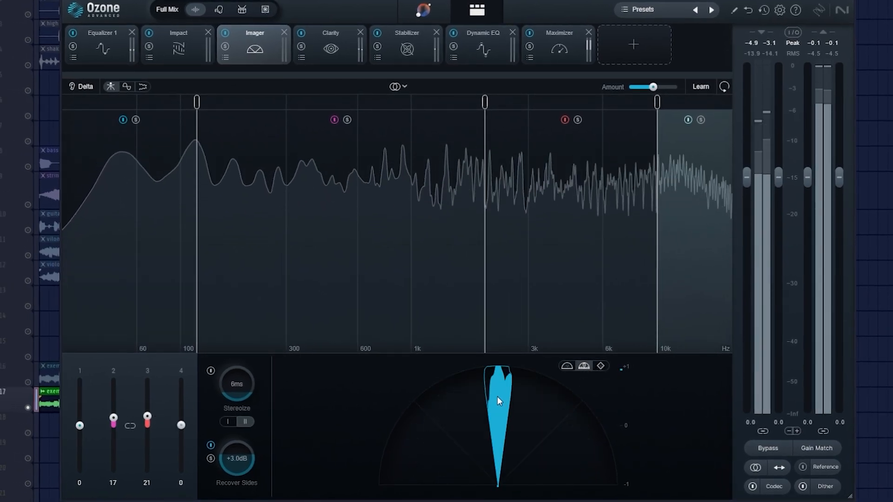
pyautogui.click(135, 120)
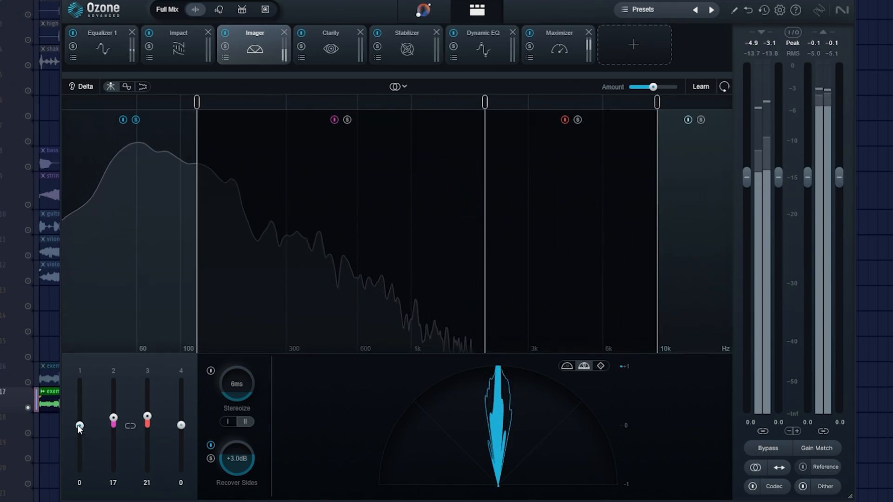
pyautogui.moveTo(79, 438); pyautogui.dragTo(82, 437)
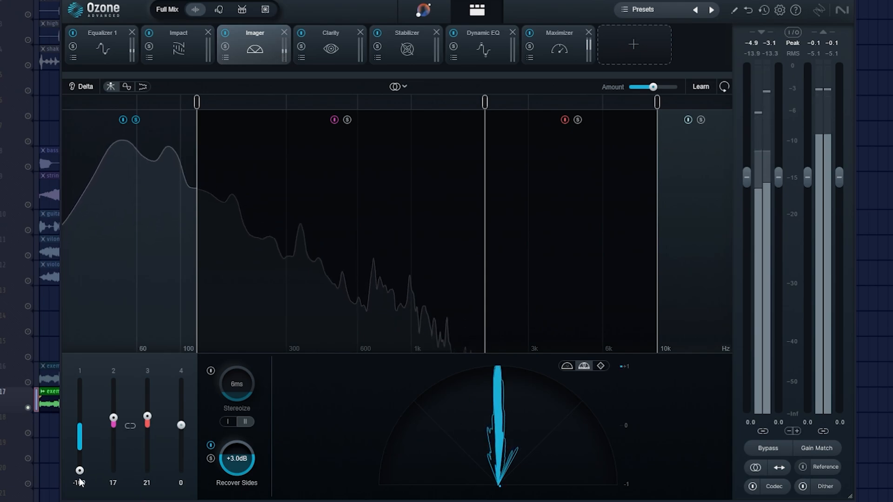
pyautogui.moveTo(79, 470); pyautogui.dragTo(81, 438)
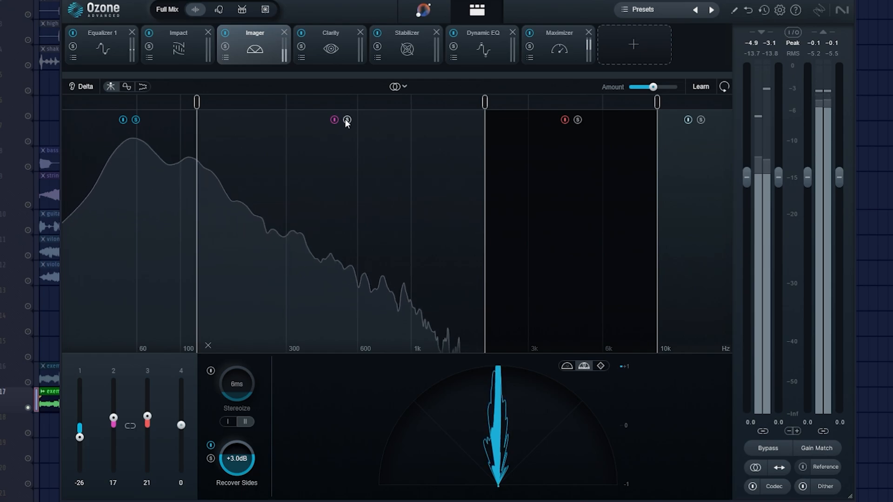
pyautogui.click(135, 120)
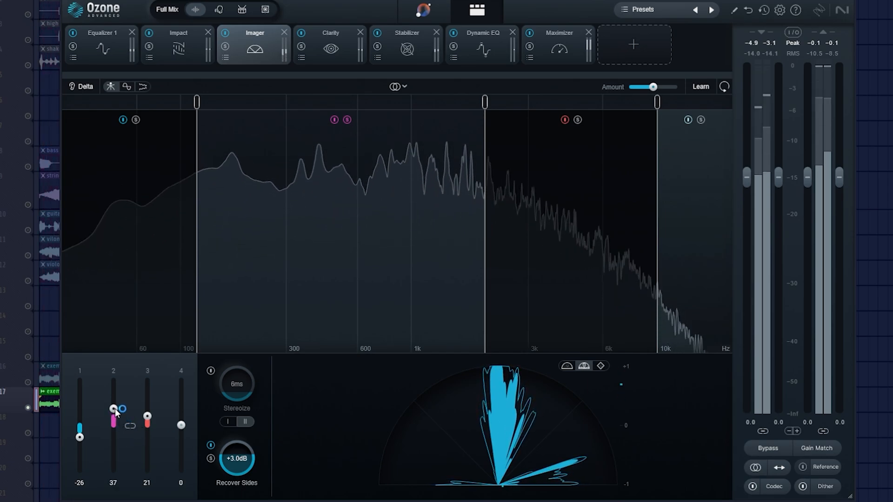
# Widen the Imager's band 2 to 49 and band 3 to 35, checking each band in solo.
pyautogui.moveTo(116, 393); pyautogui.dragTo(118, 400)
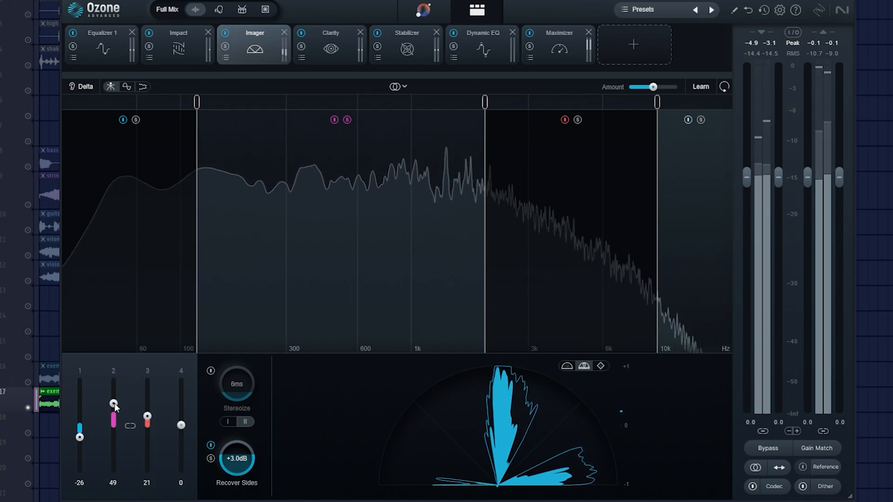
pyautogui.click(347, 120)
pyautogui.moveTo(115, 405); pyautogui.dragTo(146, 411)
pyautogui.click(578, 120)
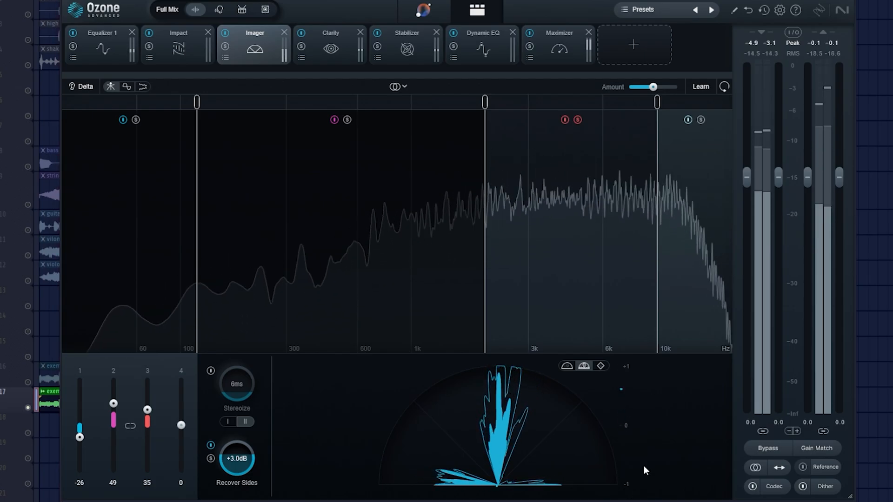
pyautogui.click(577, 120)
# Narrow the Imager's band 4 to -43 and compare the sound with the Imager switched off and on.
pyautogui.click(701, 120)
pyautogui.moveTo(179, 426); pyautogui.dragTo(187, 449)
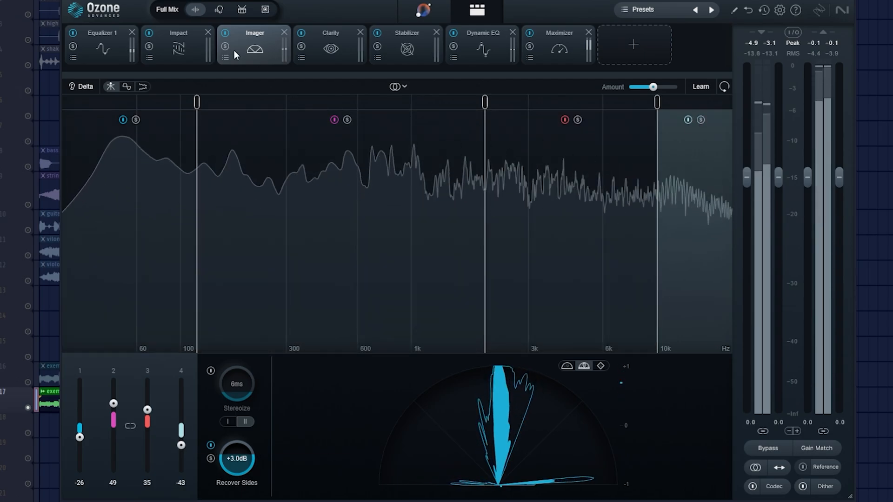
pyautogui.click(225, 33)
pyautogui.click(224, 34)
pyautogui.click(224, 35)
pyautogui.click(224, 34)
# Adjust the Clarity module's amount and set the Stabilizer's amount to 40.
pyautogui.click(329, 60)
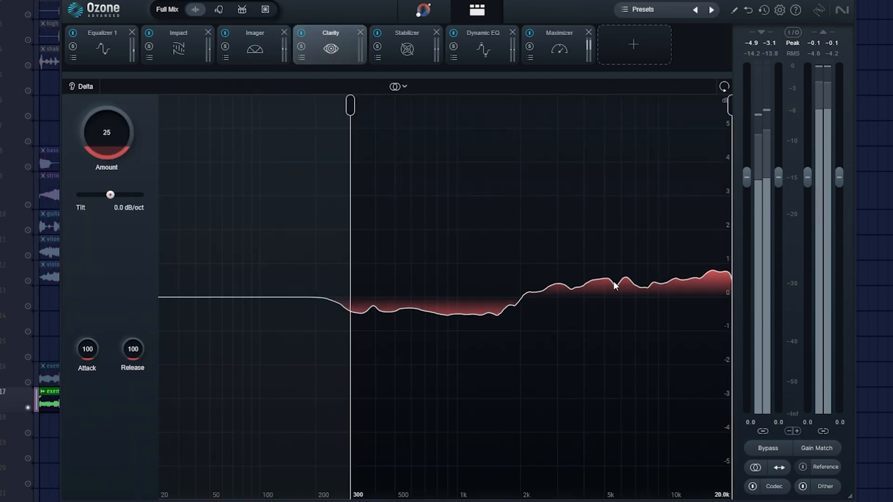
pyautogui.moveTo(107, 148); pyautogui.dragTo(111, 219)
pyautogui.click(414, 51)
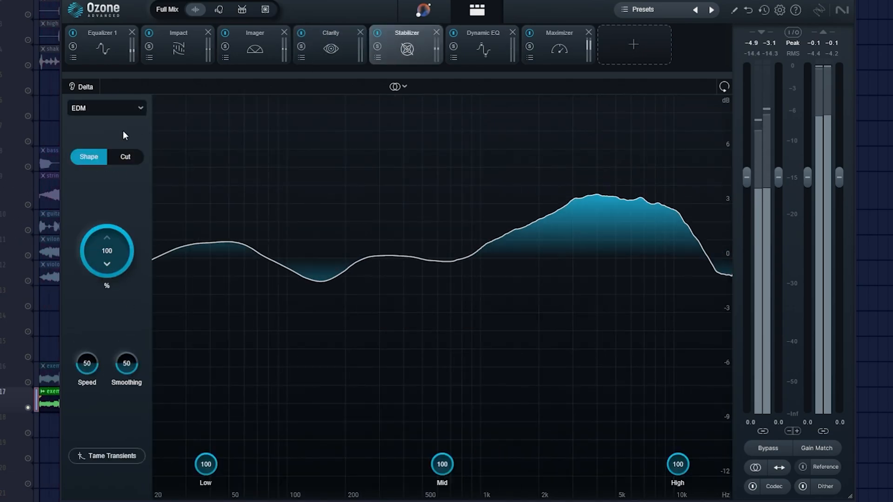
pyautogui.moveTo(125, 136); pyautogui.dragTo(113, 225)
# Look at the Dynamic EQ curve and lower the Maximizer's gain to +9.0 dB.
pyautogui.click(481, 49)
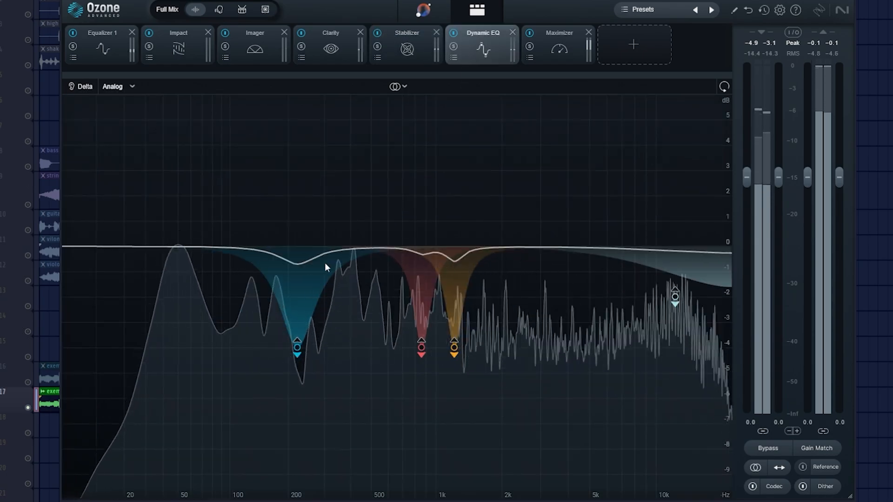
pyautogui.click(559, 46)
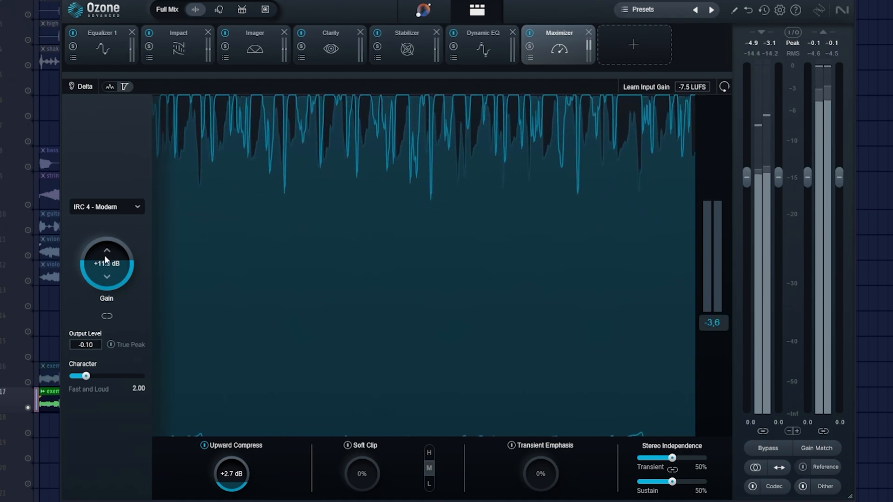
pyautogui.moveTo(107, 263); pyautogui.dragTo(107, 267)
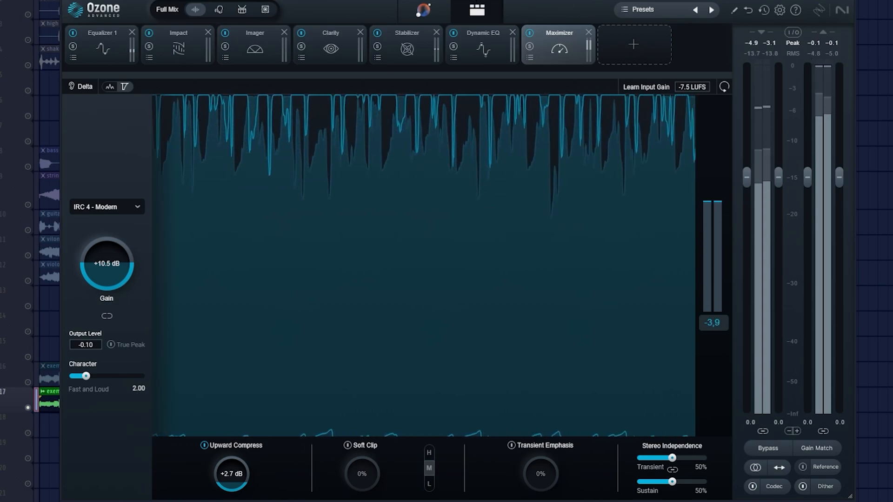
pyautogui.press('space')
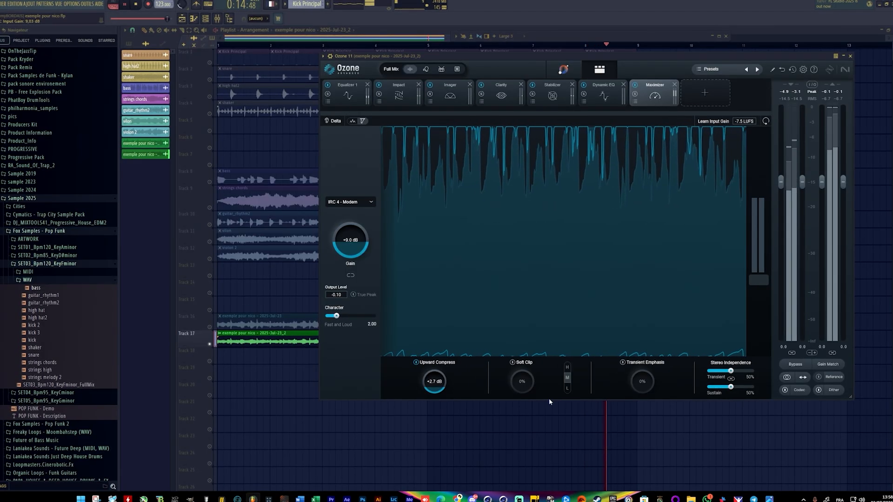
# Review the modules from Equalizer to Stabilizer during playback, stop playback and reposition the Ozone window.
pyautogui.click(349, 95)
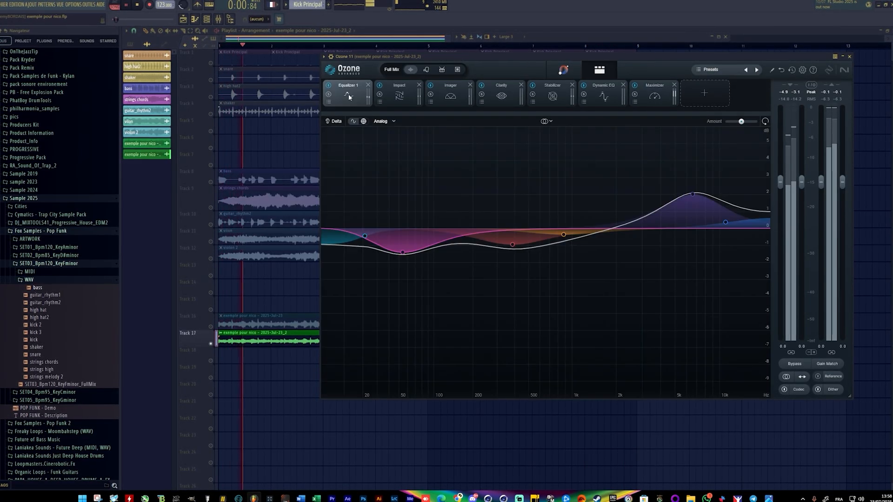
pyautogui.click(399, 95)
pyautogui.click(450, 95)
pyautogui.click(501, 95)
pyautogui.click(552, 95)
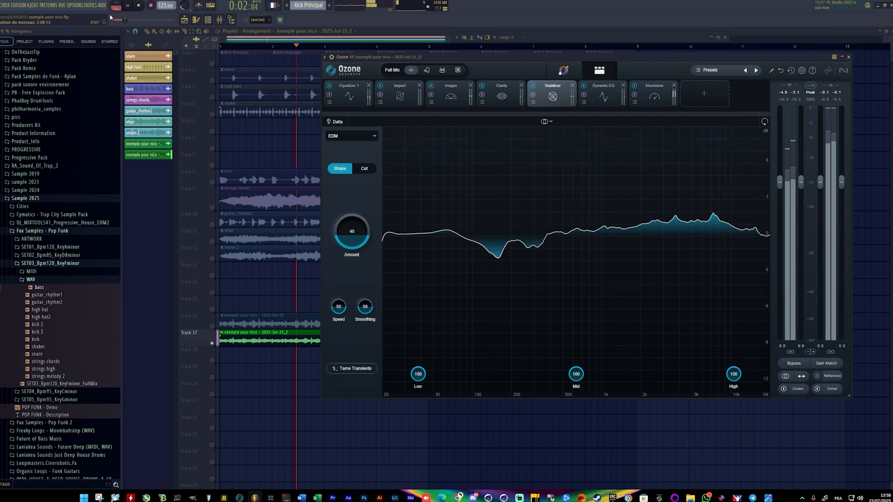
pyautogui.press('space')
pyautogui.moveTo(483, 62); pyautogui.dragTo(432, 79)
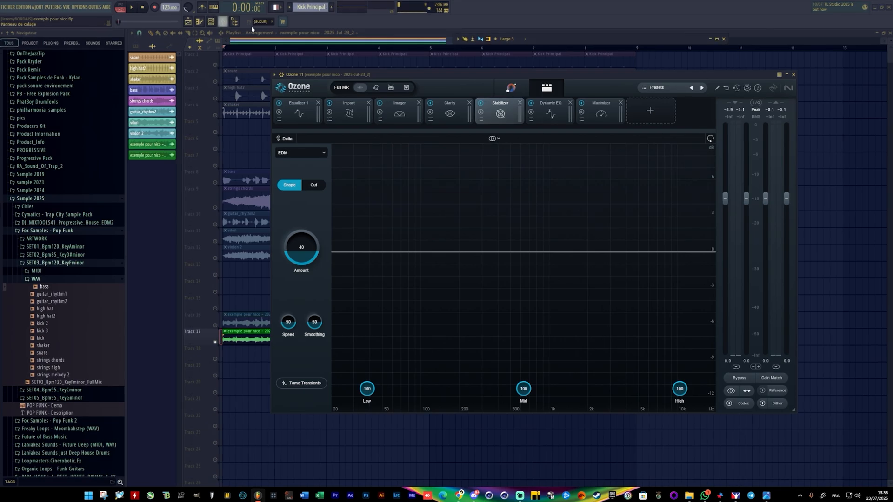
# Open the full mixer, look over all the tracks from the kick onward, and close it.
pyautogui.doubleClick(642, 40)
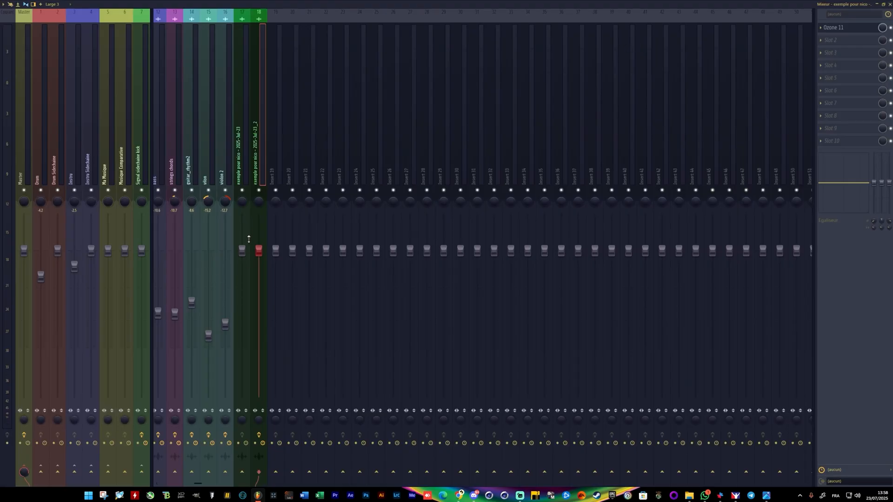
pyautogui.moveTo(199, 486); pyautogui.dragTo(164, 486)
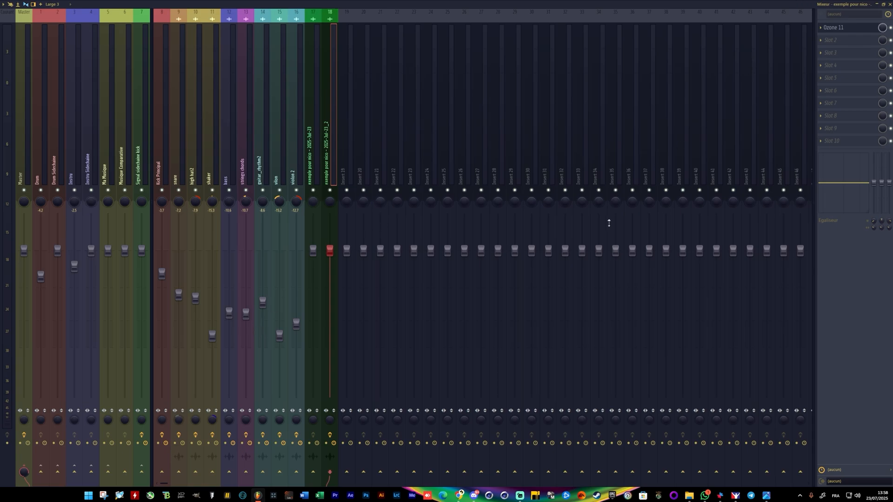
pyautogui.click(886, 3)
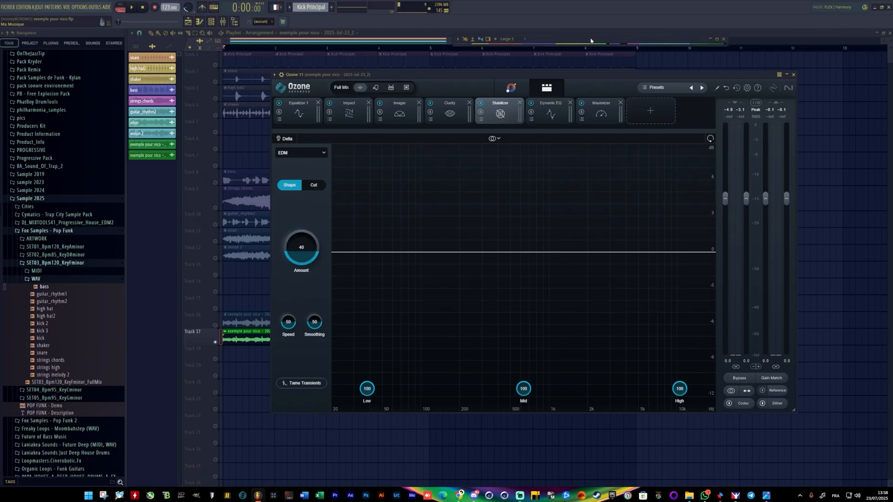
# Mute insert 17 in the mixer and start playback to hear the Ozone-processed insert 18 alone.
pyautogui.press('F9')
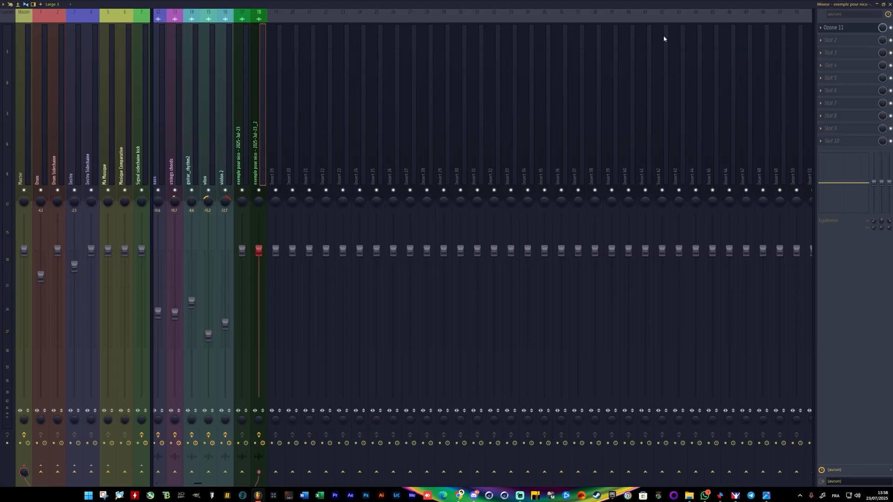
pyautogui.click(245, 190)
pyautogui.press('space')
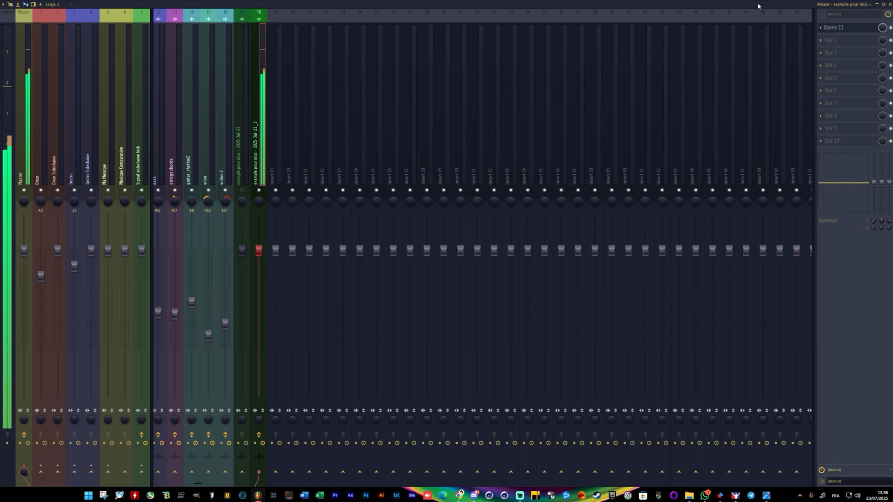
# Listen to the Ozone-processed version on insert 18 while watching the mixer meters, and stop playback.
pyautogui.click(884, 5)
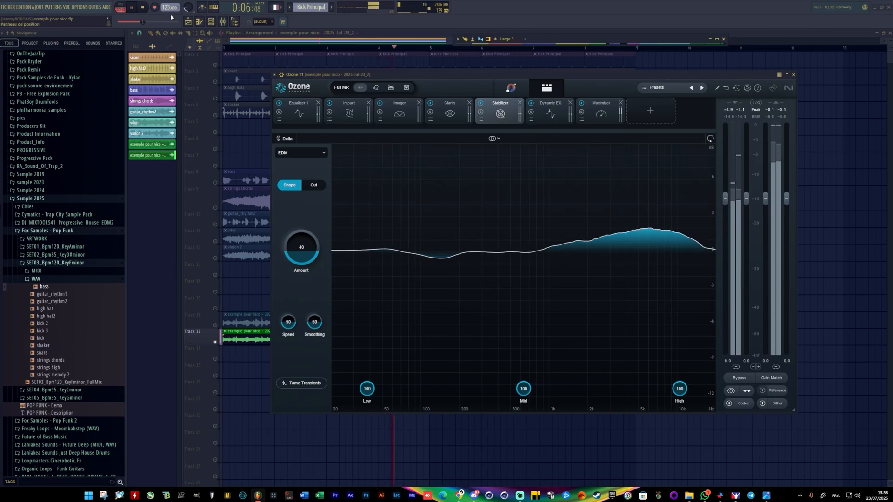
pyautogui.moveTo(141, 22); pyautogui.dragTo(156, 22)
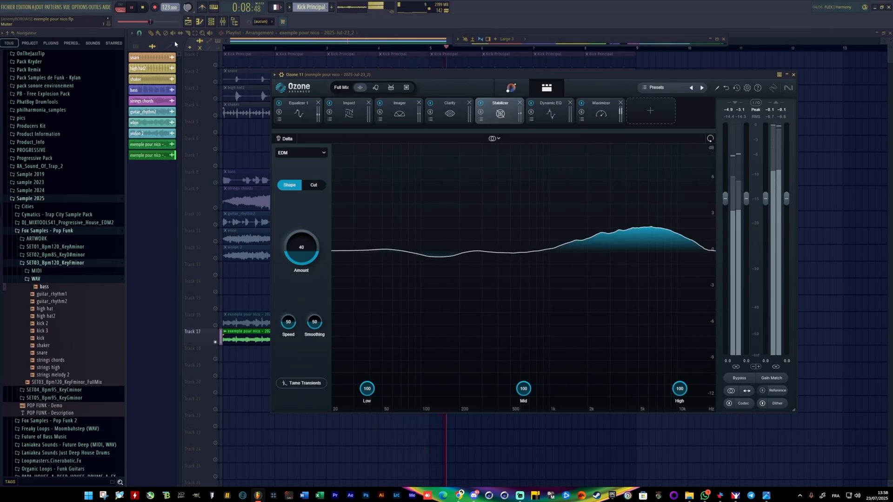
pyautogui.doubleClick(543, 41)
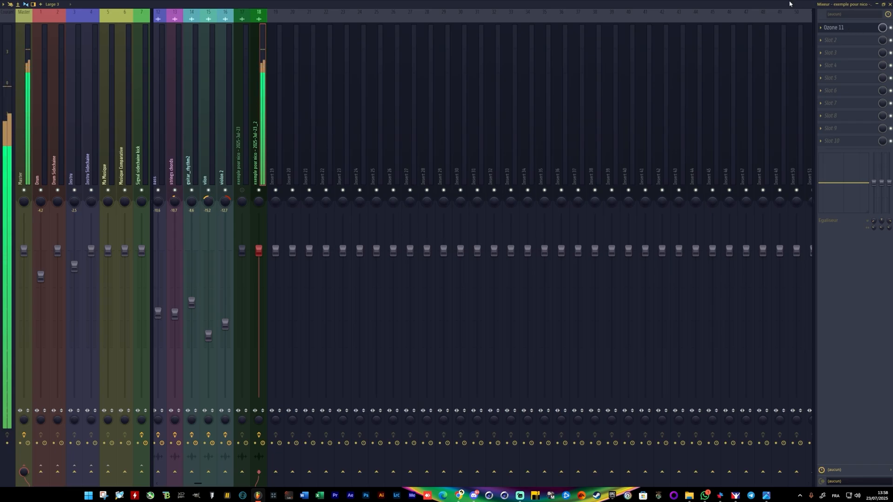
pyautogui.press('space')
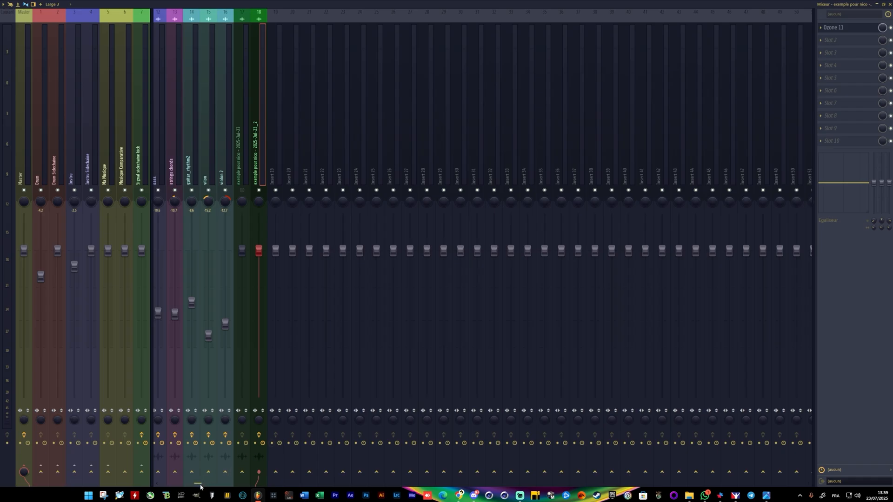
# Look over the mixer inserts from the kick onward, reposition the Ozone window and unmute insert 17.
pyautogui.moveTo(200, 486); pyautogui.dragTo(165, 177)
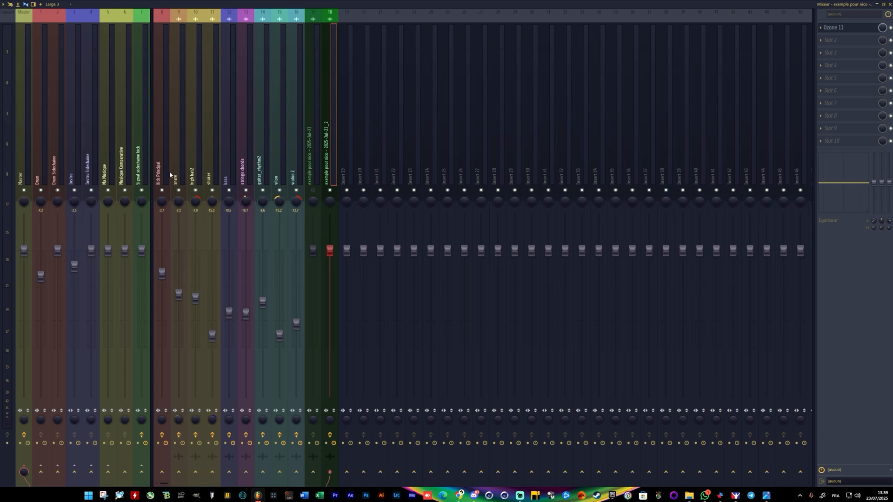
pyautogui.click(884, 4)
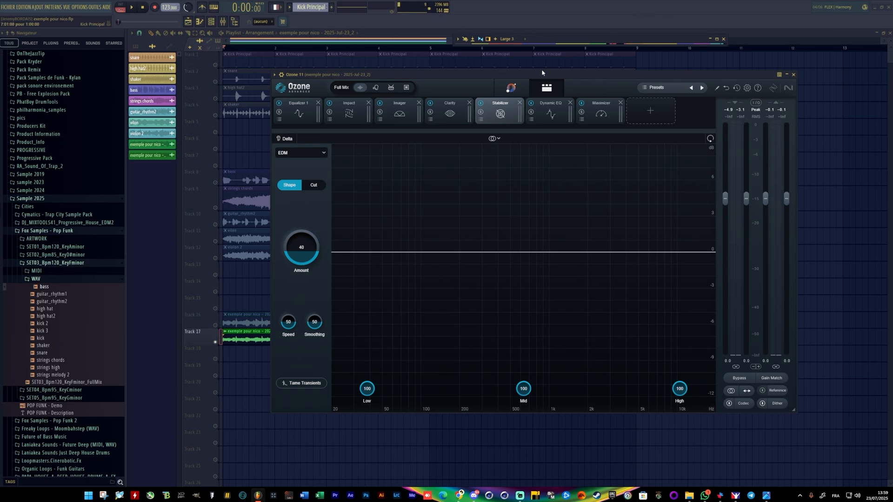
pyautogui.moveTo(546, 79); pyautogui.dragTo(561, 172)
pyautogui.press('F9')
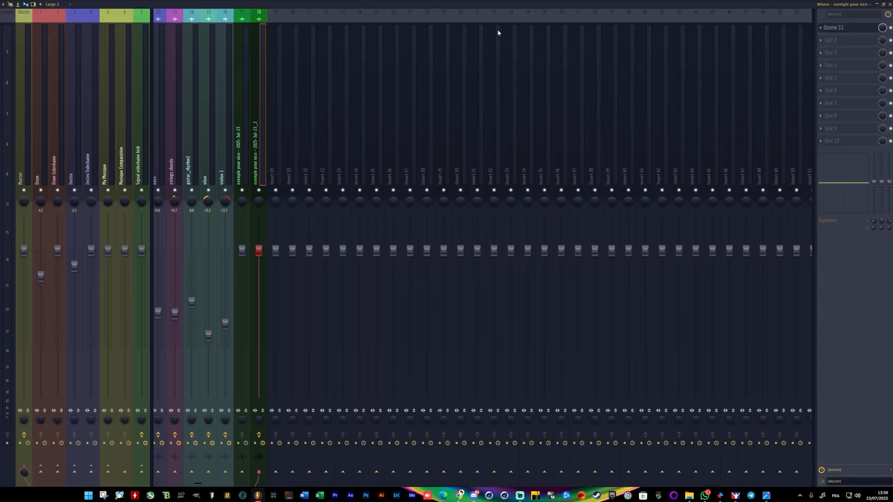
# Toggle the Normalize option in the channel settings of the first exported audio clip on track 16.
pyautogui.doubleClick(414, 7)
pyautogui.doubleClick(230, 315)
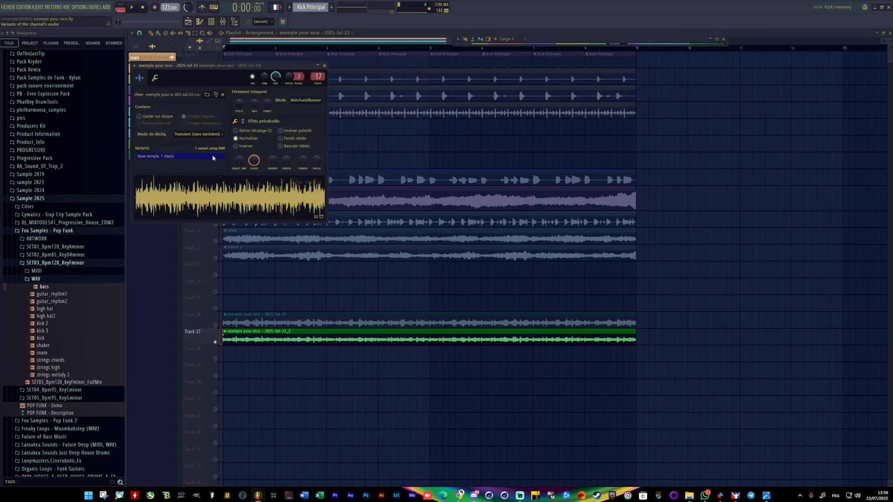
pyautogui.click(237, 139)
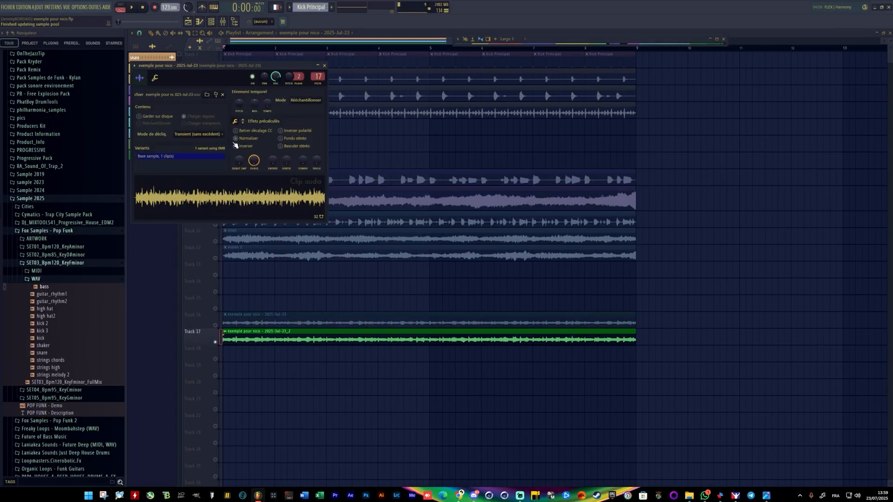
pyautogui.click(324, 65)
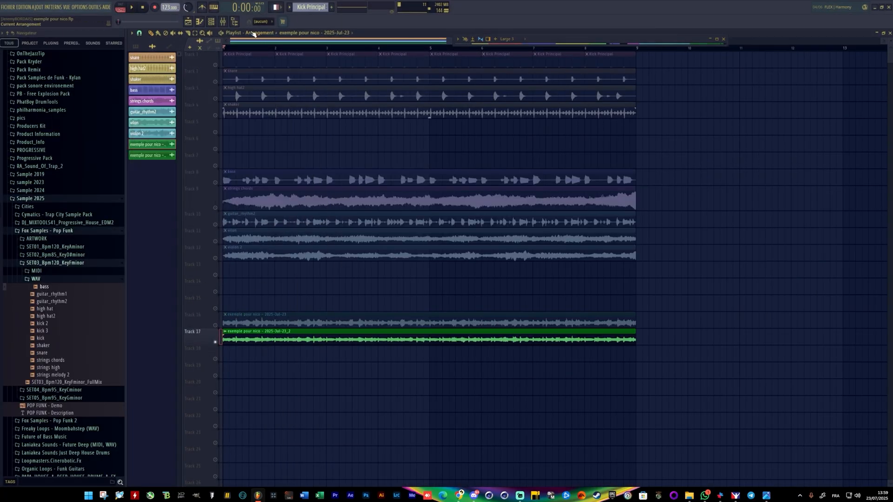
# Solo insert 18 in the enlarged mixer and play the Ozone-processed version.
pyautogui.doubleClick(621, 39)
pyautogui.click(259, 191)
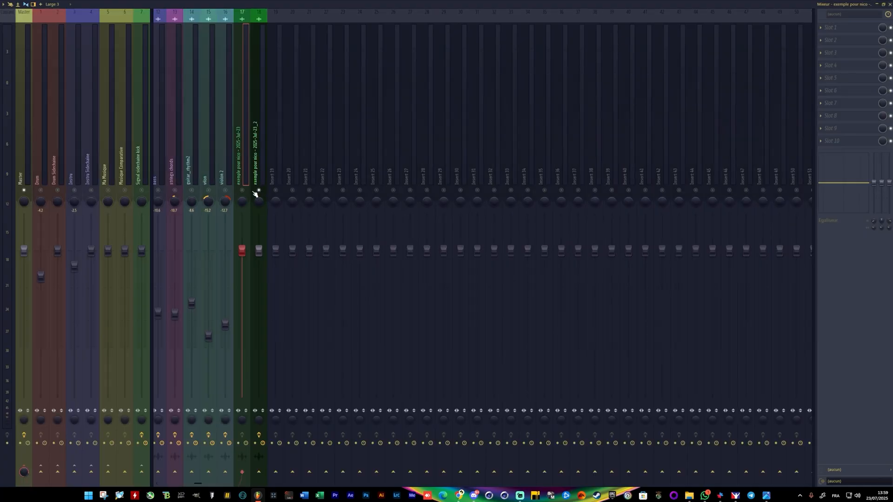
pyautogui.press('space')
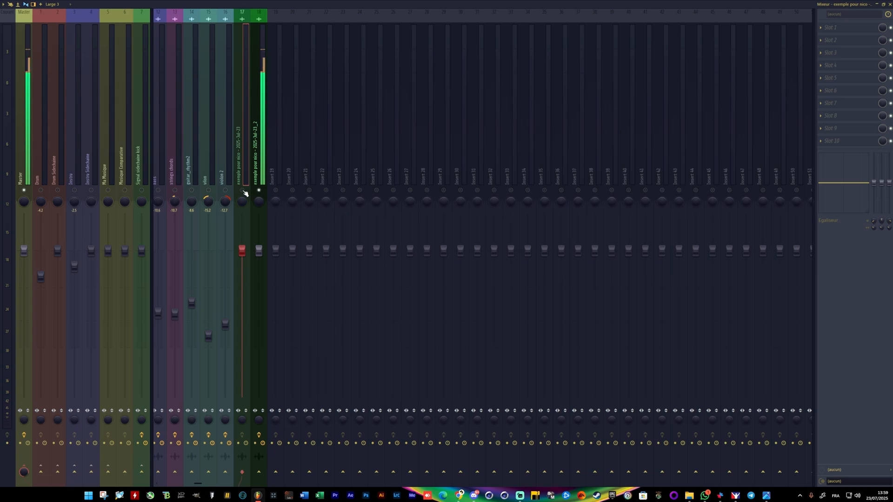
# Solo insert 17, unmute playlist track 16 and start playback of the unprocessed version.
pyautogui.click(243, 190)
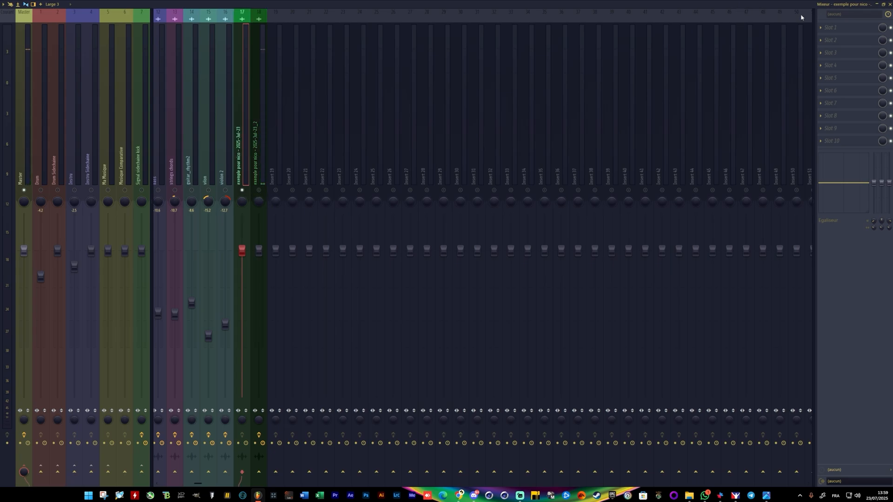
pyautogui.click(889, 4)
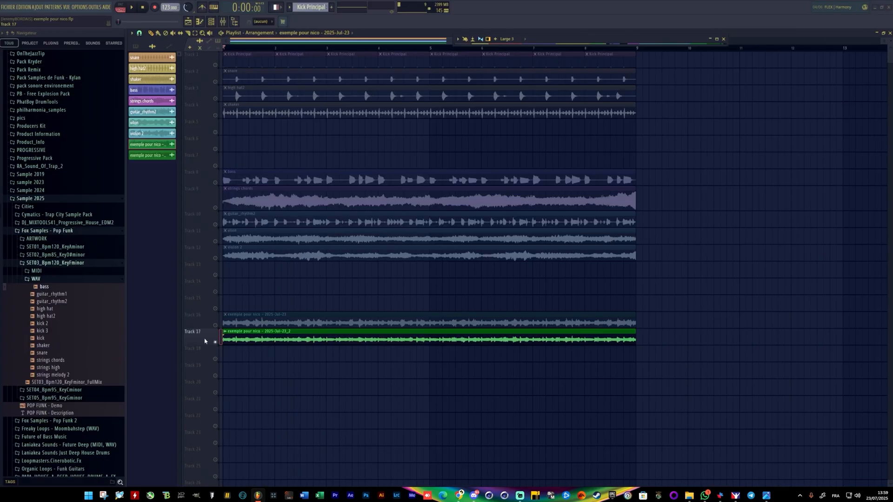
pyautogui.click(216, 326)
pyautogui.press('space')
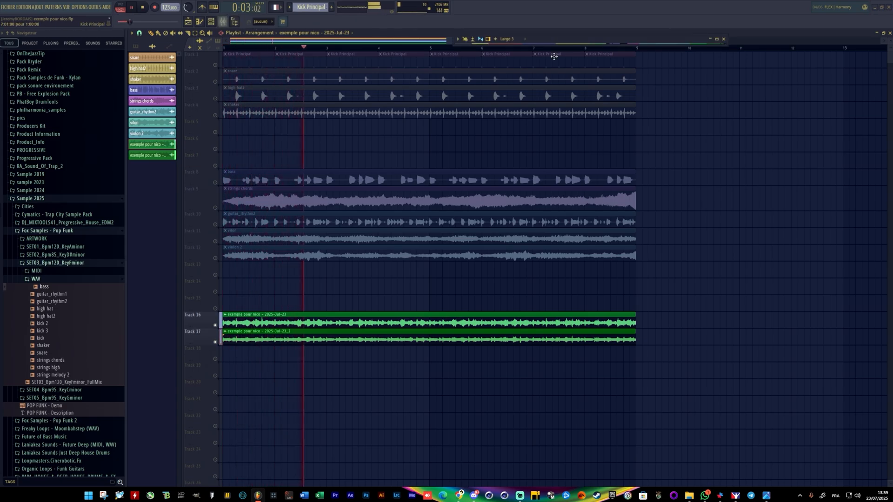
# Compare both versions during playback by alternating the solo between inserts 18 and 17, ending on insert 18.
pyautogui.press('F9')
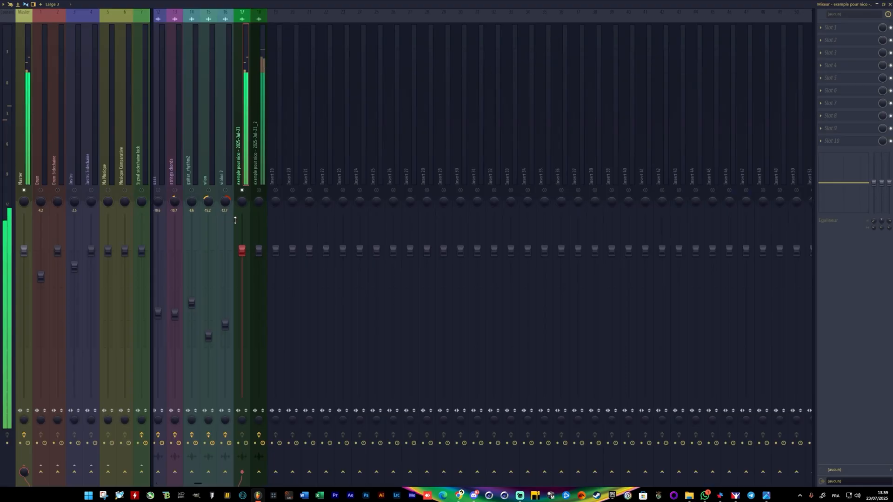
pyautogui.rightClick(258, 191)
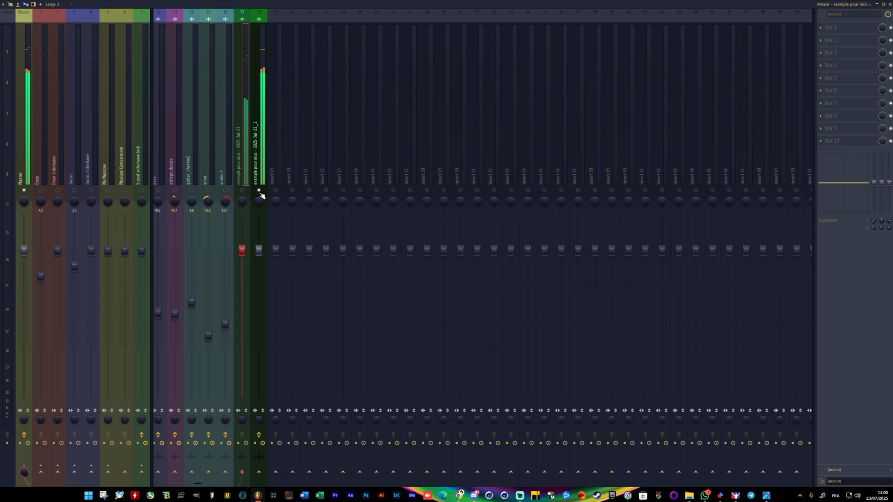
pyautogui.click(259, 191)
pyautogui.click(242, 191)
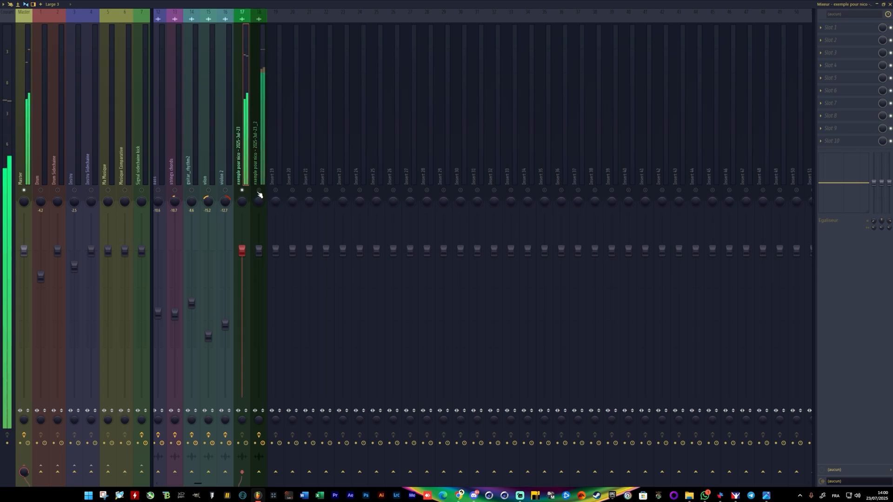
pyautogui.rightClick(259, 191)
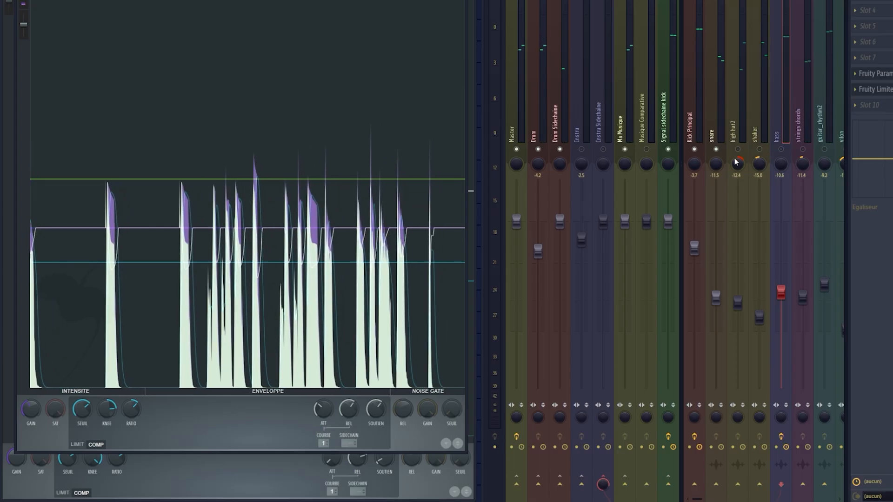
# Solo the shaker insert for a listen, and load Kickstart 2 on it as an effect.
pyautogui.click(759, 150)
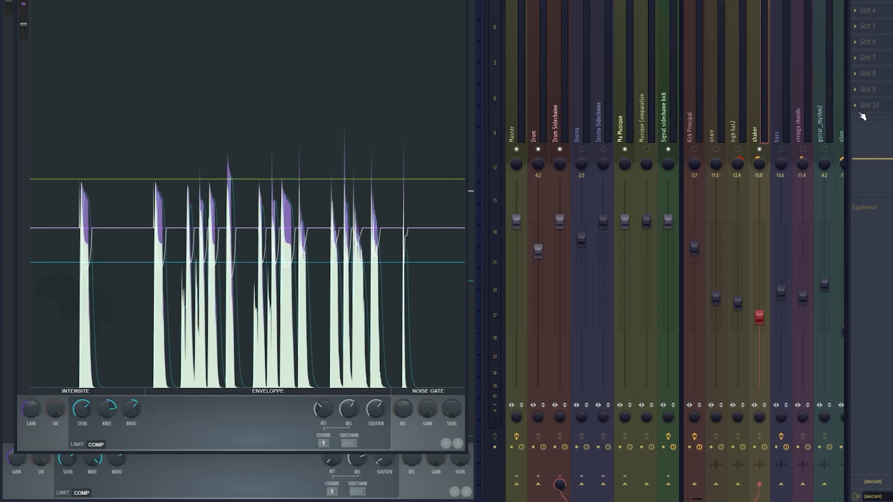
pyautogui.press('space')
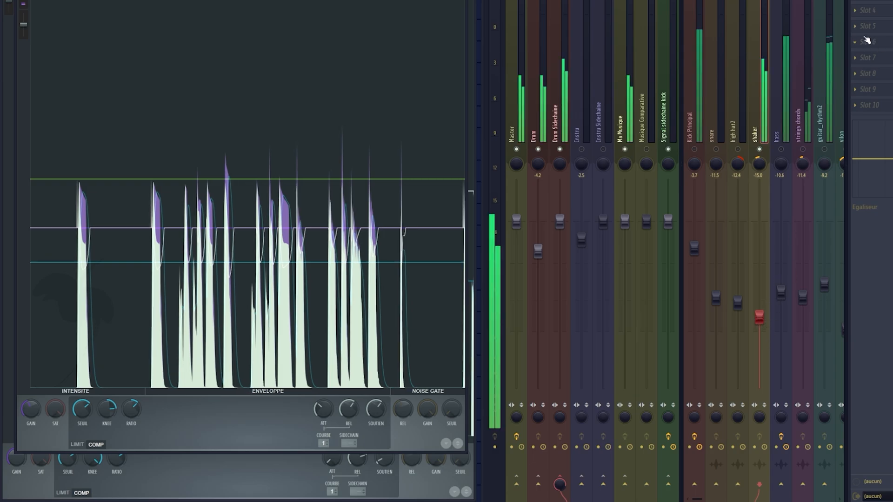
pyautogui.click(856, 8)
pyautogui.moveTo(855, 7)
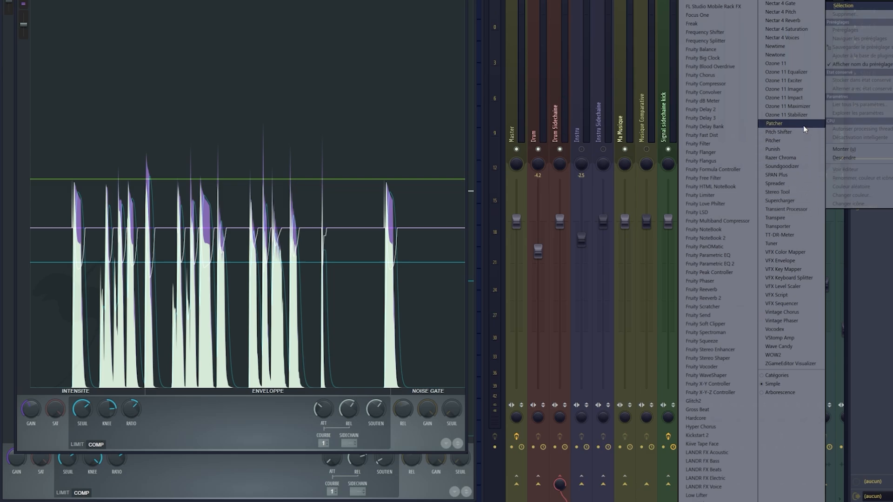
pyautogui.click(708, 438)
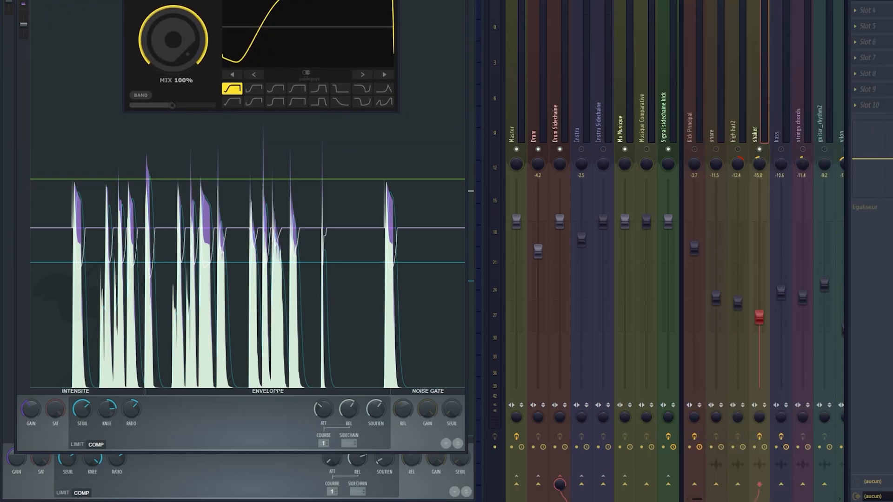
pyautogui.moveTo(169, 0); pyautogui.dragTo(209, 8)
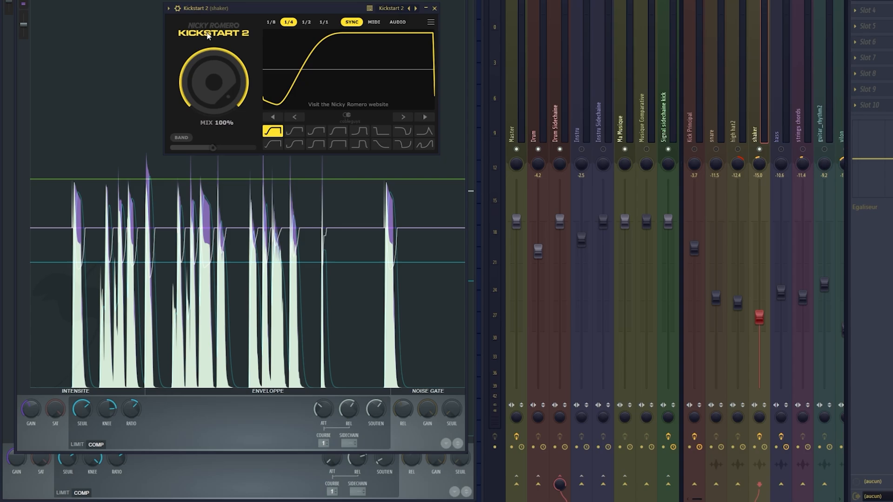
# Try the first ducking curve shapes in Kickstart 2, including Free Punch, and return to Nice & Tight.
pyautogui.click(318, 135)
pyautogui.click(296, 133)
pyautogui.click(271, 134)
pyautogui.click(292, 134)
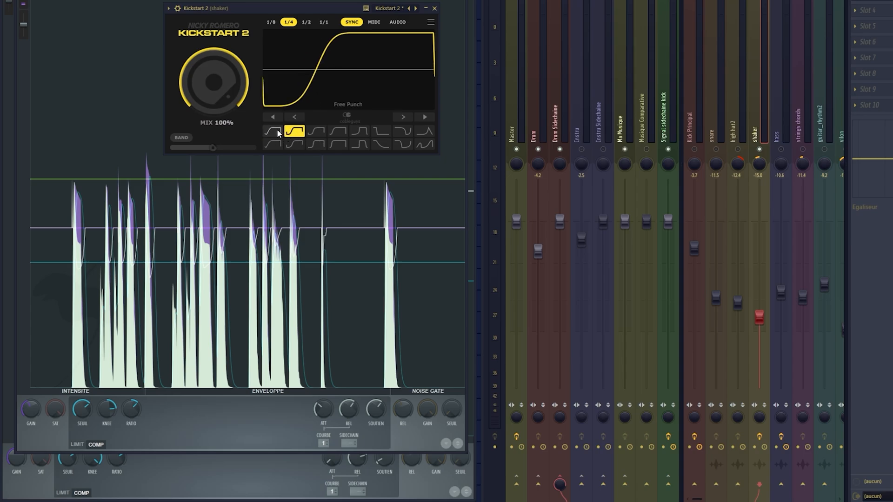
pyautogui.click(275, 133)
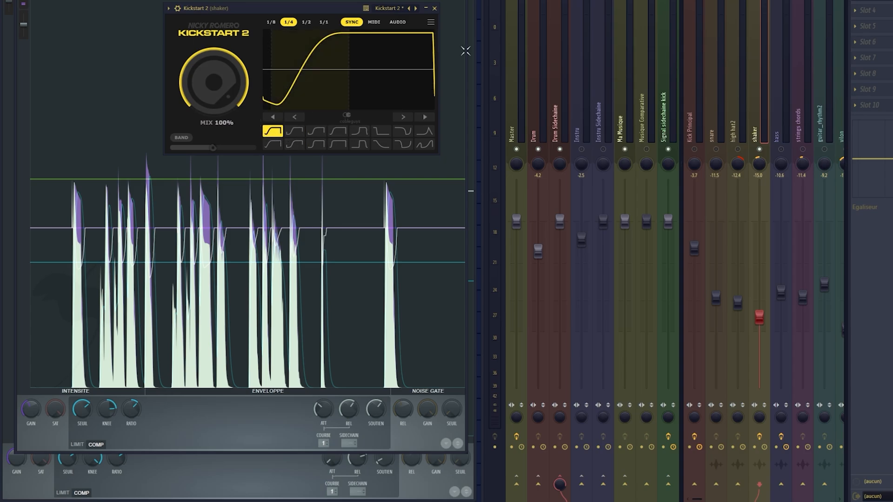
# Play the shaker through Kickstart 2 and try further curve shapes, ending on Short Kick.
pyautogui.press('space')
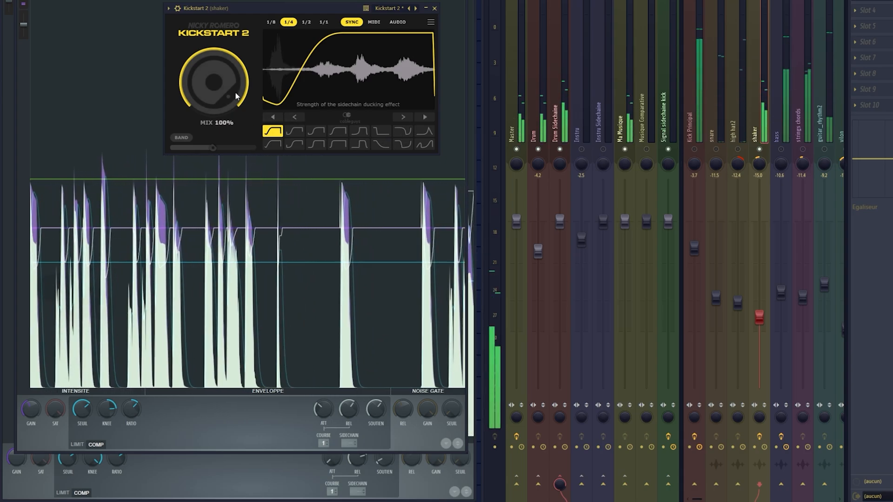
pyautogui.moveTo(215, 84)
pyautogui.mouseDown()
pyautogui.moveTo(215, 154)
pyautogui.moveTo(215, 79)
pyautogui.mouseUp()
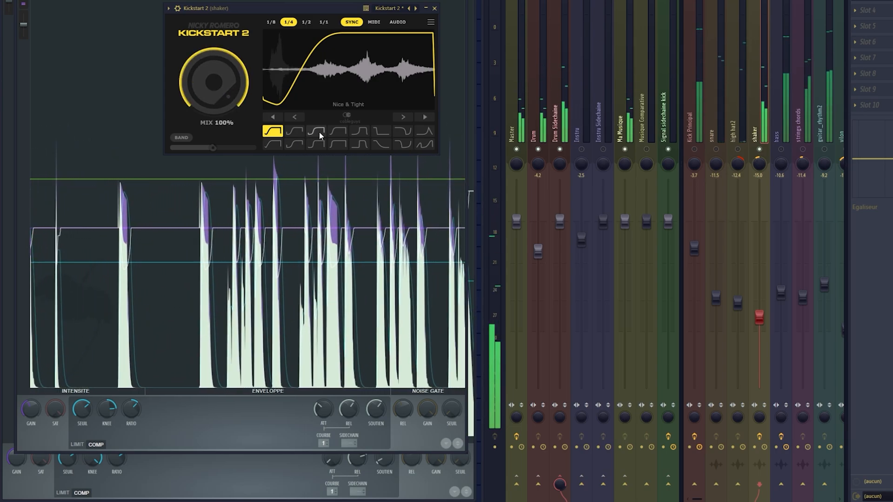
pyautogui.click(316, 130)
pyautogui.click(338, 132)
pyautogui.click(359, 132)
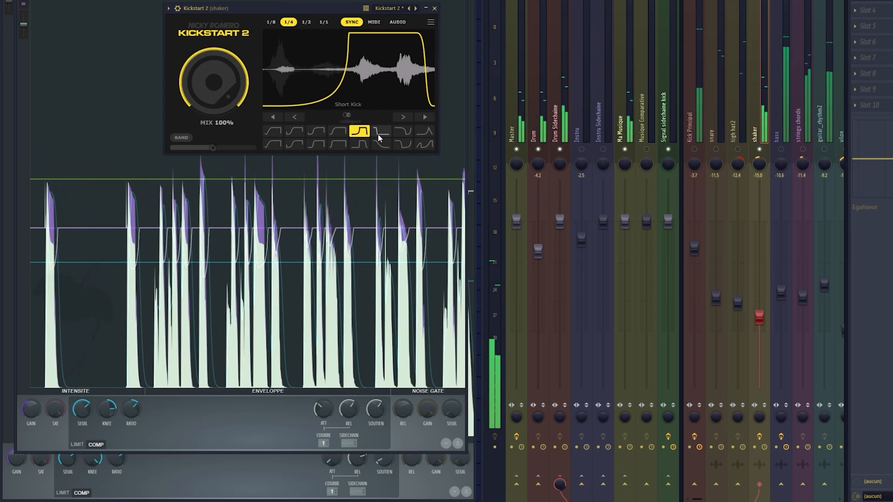
# Shift the Short Kick curve along the beat with both coarse and fine moves.
pyautogui.click(426, 120)
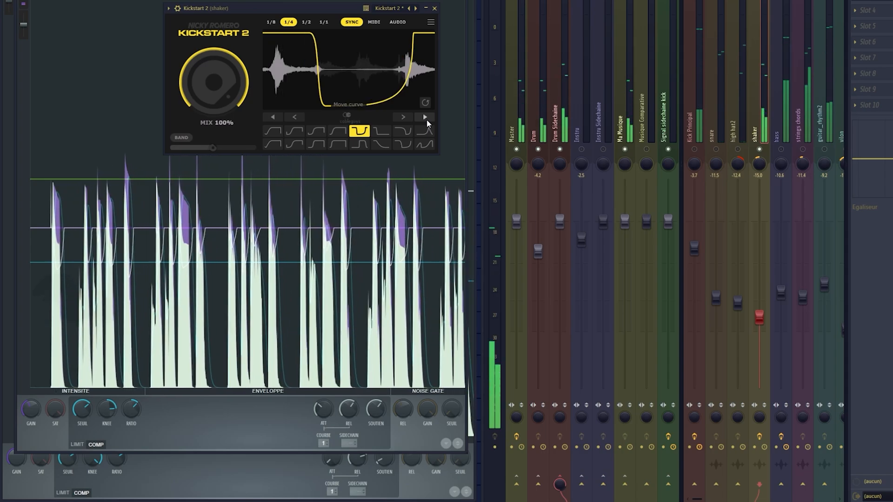
pyautogui.click(410, 119)
pyautogui.click(411, 119)
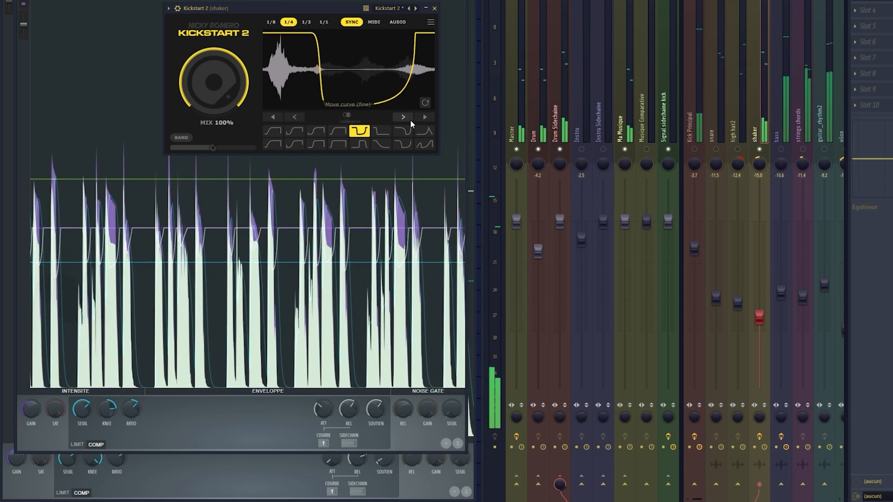
pyautogui.click(404, 117)
pyautogui.click(404, 116)
pyautogui.click(421, 118)
pyautogui.click(420, 119)
pyautogui.click(421, 118)
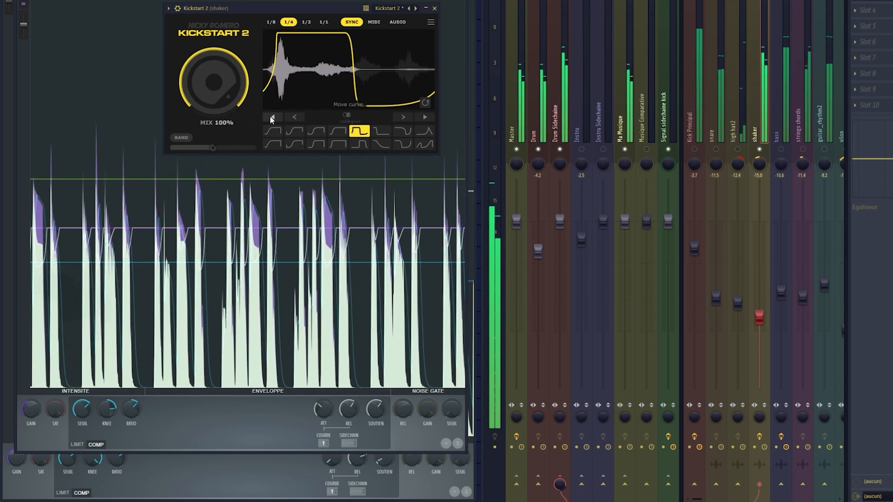
# Choose the Subbless Tight curve, set the Kickstart 2 mix to 71%, and reposition its window.
pyautogui.click(374, 146)
pyautogui.click(359, 145)
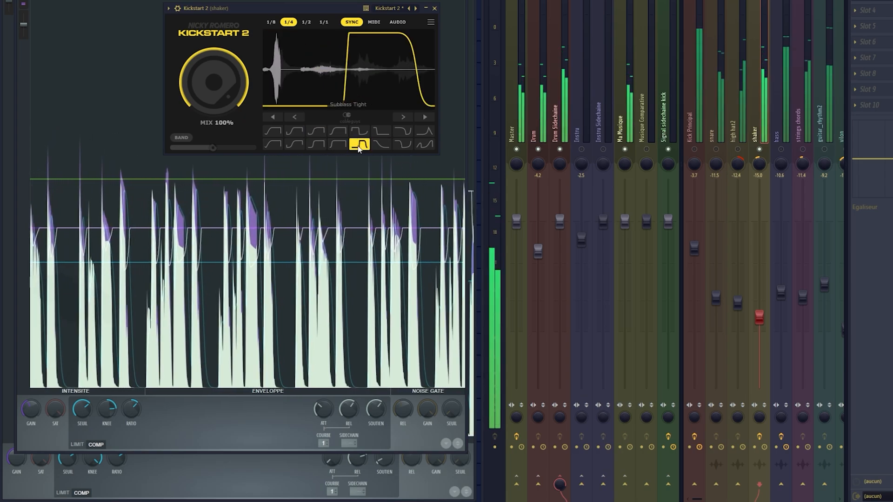
pyautogui.moveTo(222, 88); pyautogui.dragTo(223, 102)
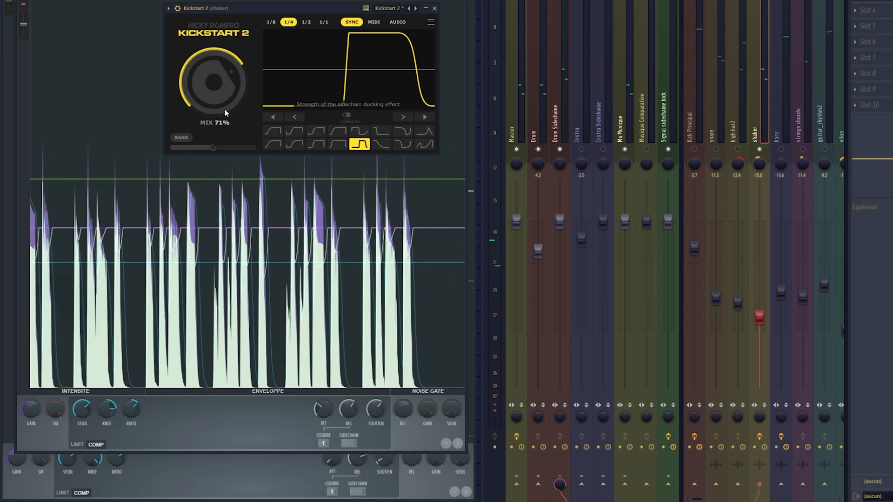
pyautogui.moveTo(214, 148)
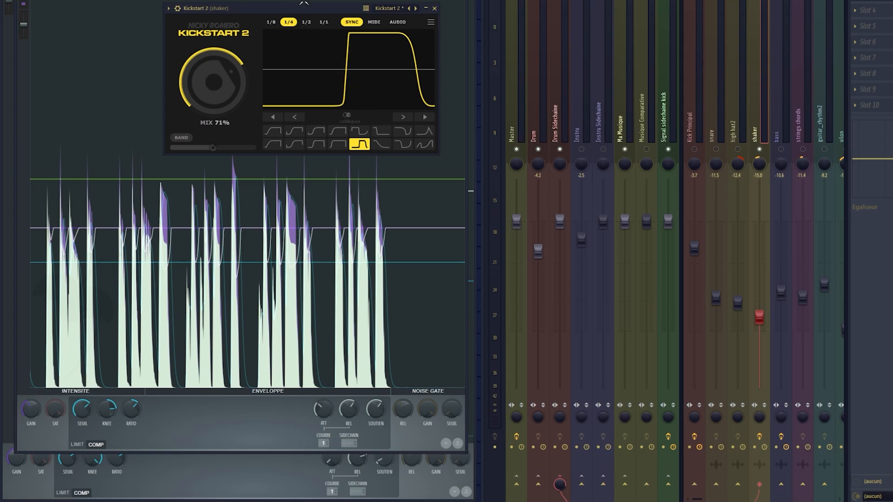
pyautogui.moveTo(297, 9)
pyautogui.mouseDown()
pyautogui.moveTo(302, 30)
pyautogui.moveTo(329, 30)
pyautogui.moveTo(310, 12)
pyautogui.mouseUp()
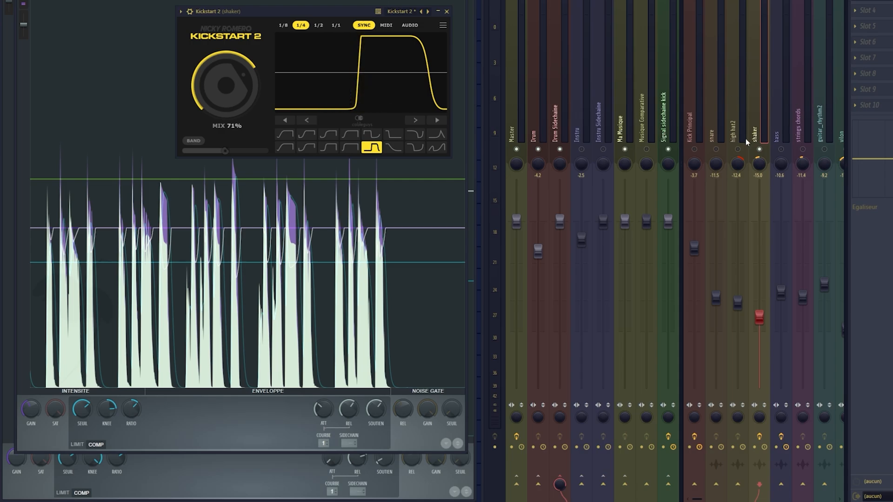
# Check the Kick Principal mixer track, move the Kickstart 2 window up, and play the mix with the ducked shaker.
pyautogui.click(698, 133)
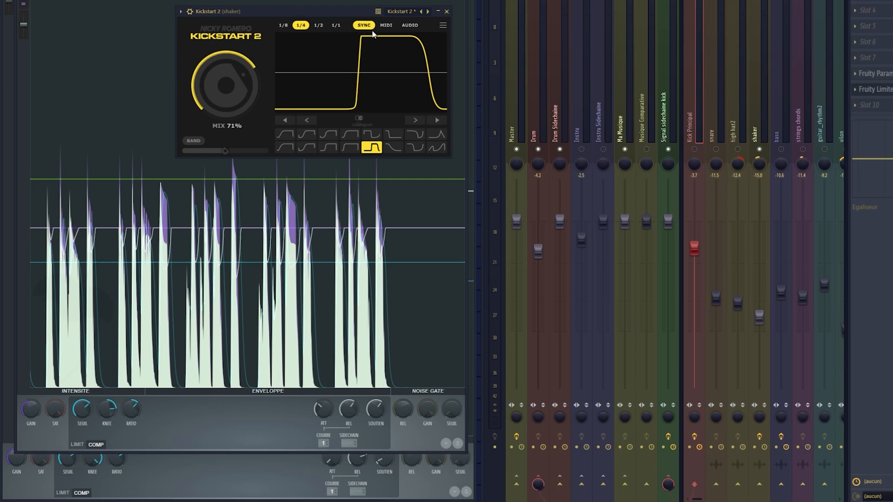
pyautogui.click(324, 13)
pyautogui.moveTo(325, 13)
pyautogui.mouseDown()
pyautogui.moveTo(315, 24)
pyautogui.moveTo(334, 0)
pyautogui.mouseUp()
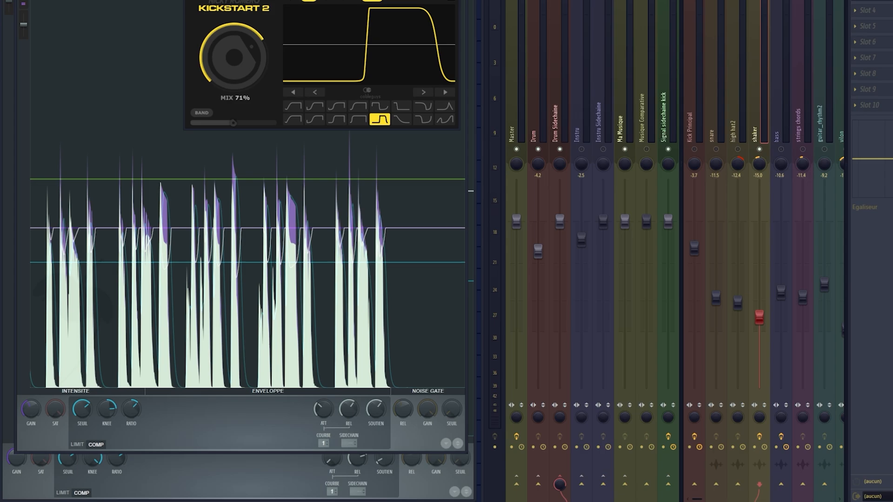
pyautogui.moveTo(334, 0); pyautogui.dragTo(337, 0)
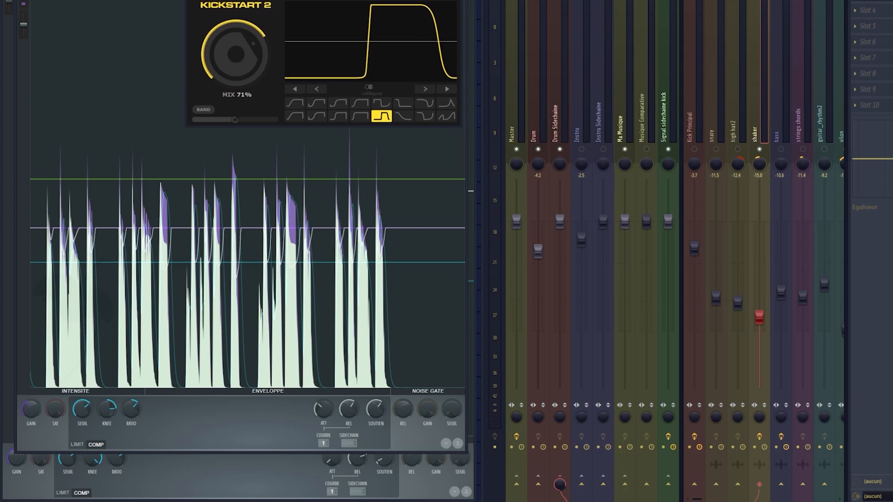
pyautogui.moveTo(340, 0); pyautogui.dragTo(372, 1)
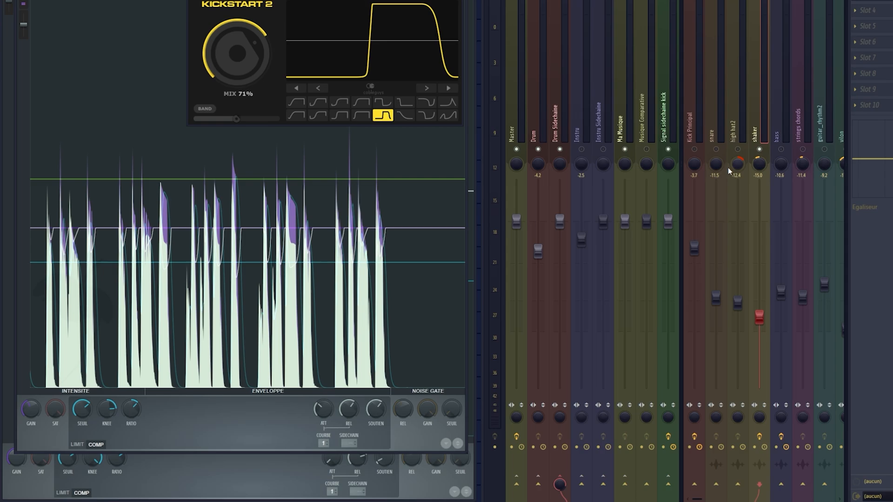
pyautogui.press('space')
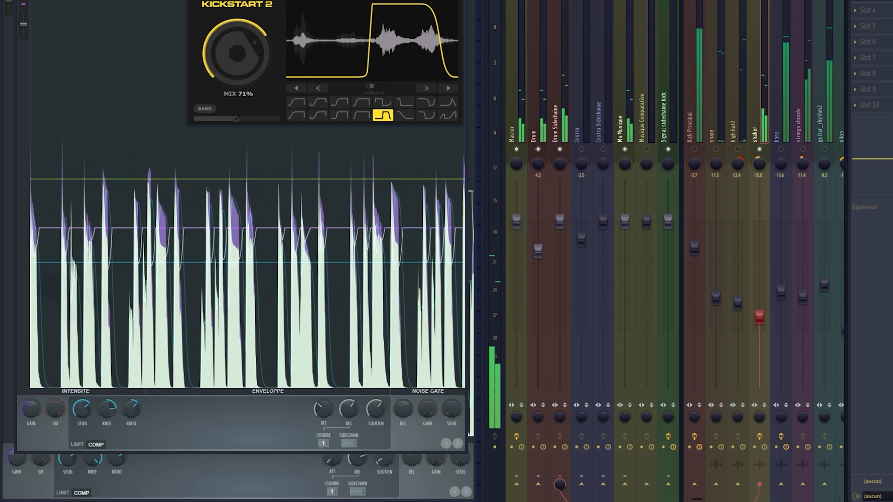
pyautogui.press('space')
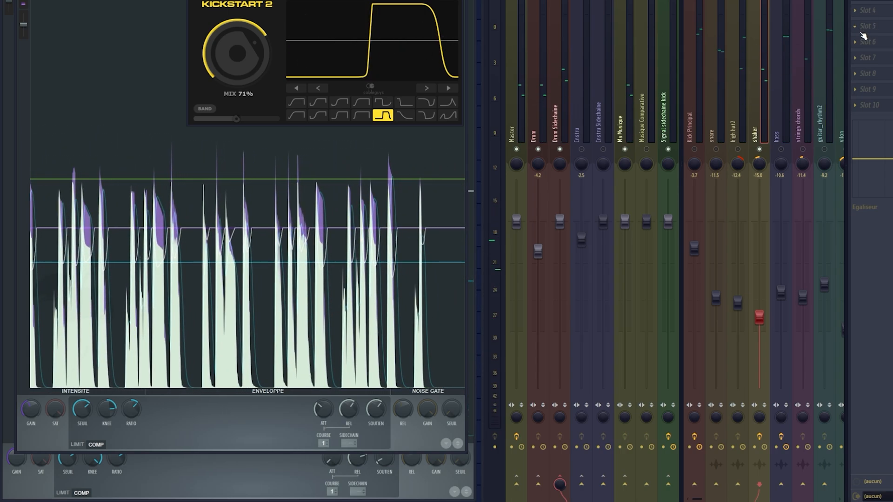
# Load Gross Beat in slot 5 of the shaker mixer track and reposition its window.
pyautogui.click(858, 30)
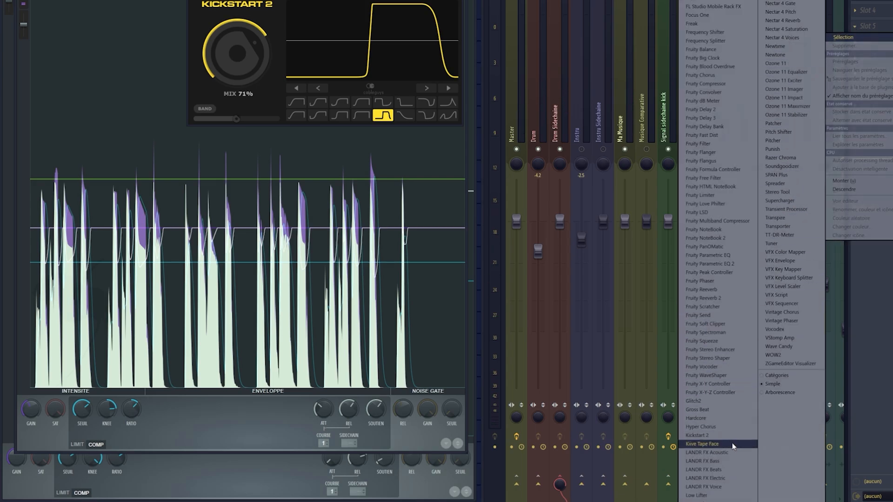
pyautogui.click(712, 411)
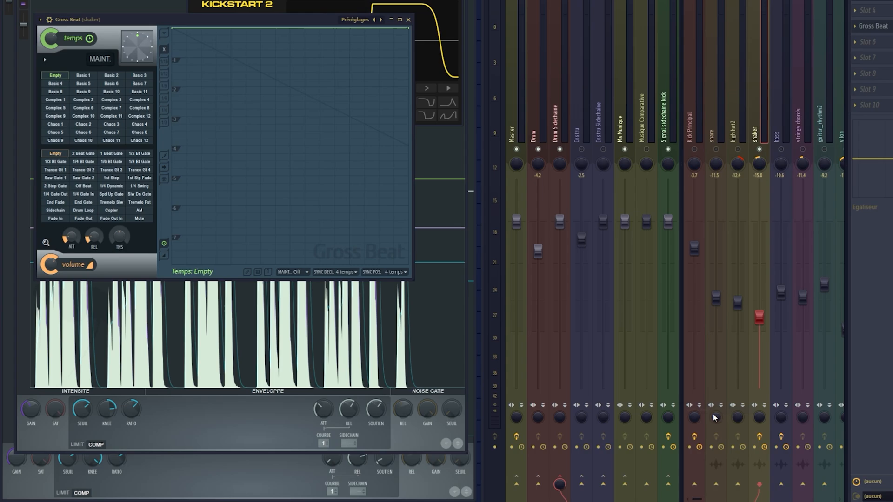
pyautogui.moveTo(200, 19); pyautogui.dragTo(246, 14)
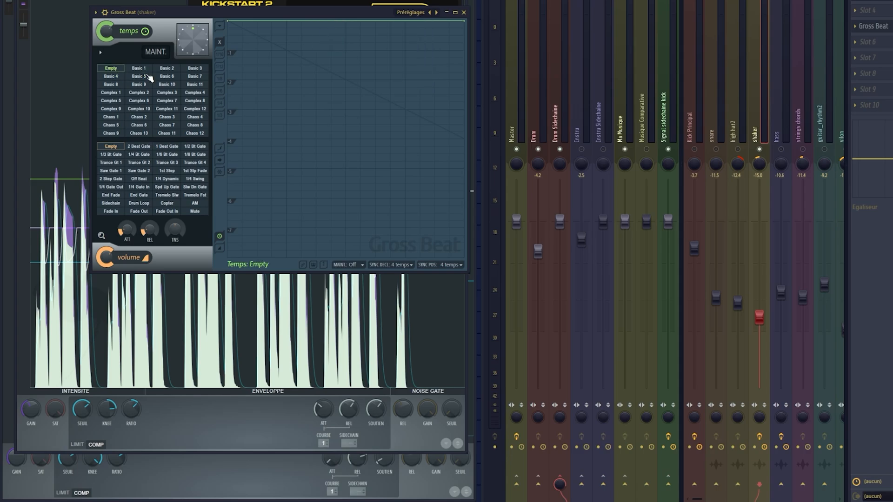
# Try Gross Beat volume presets such as 2 Beat Gate, Saw Gate 2 and 1/8 Bt Gate, ending on 1/4 Bt Gate.
pyautogui.click(116, 261)
pyautogui.click(139, 146)
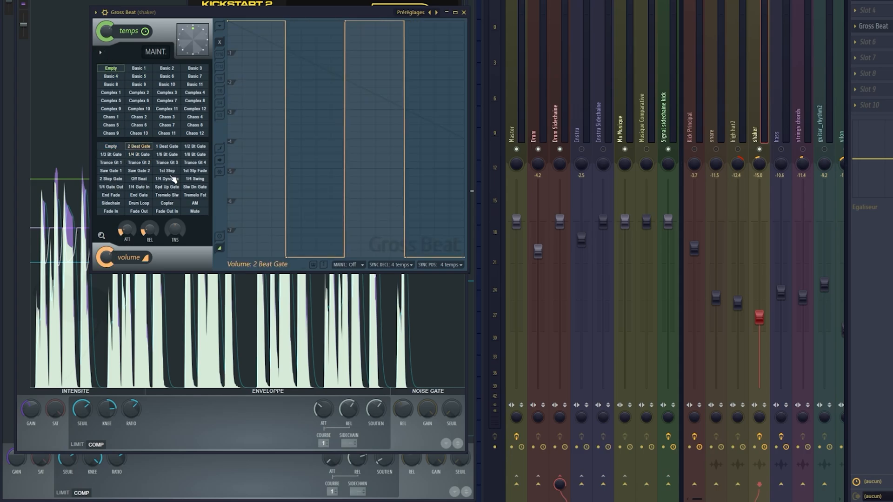
pyautogui.click(140, 171)
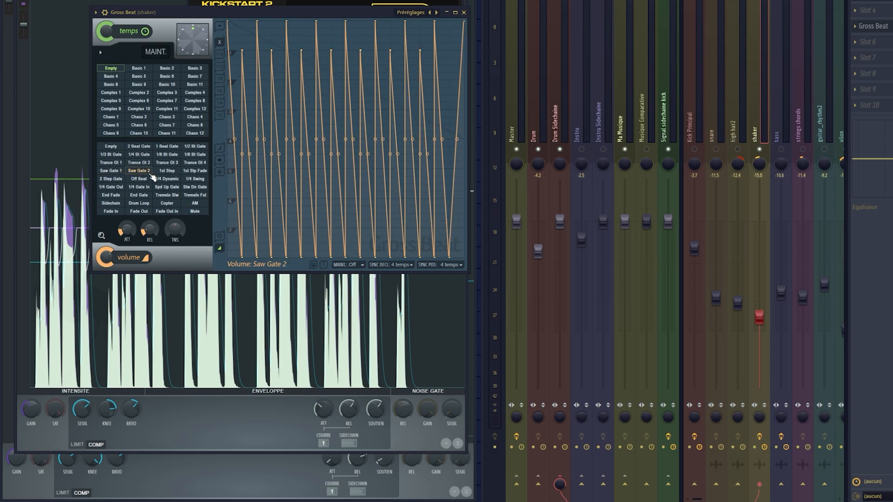
pyautogui.click(200, 172)
pyautogui.click(198, 164)
pyautogui.click(163, 163)
pyautogui.click(198, 155)
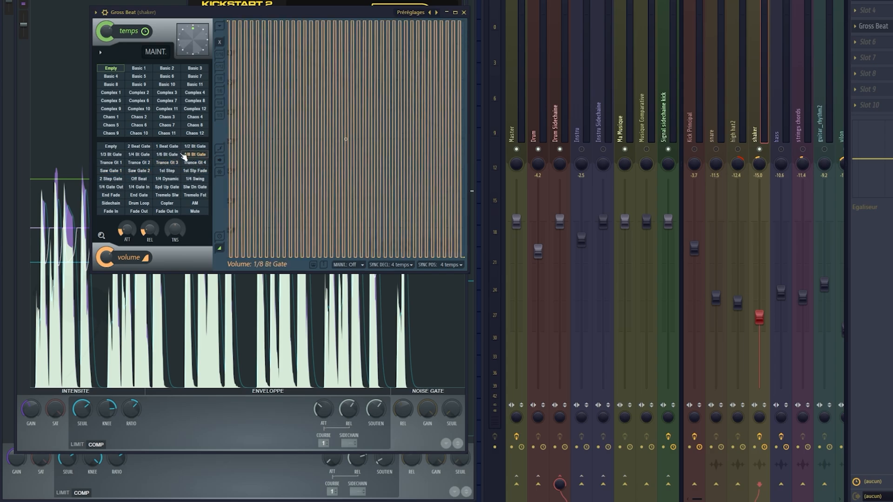
pyautogui.click(139, 155)
# Examine Gross Beat's hold, trigger sync and position sync options, keeping trigger sync at 4 beats.
pyautogui.click(362, 265)
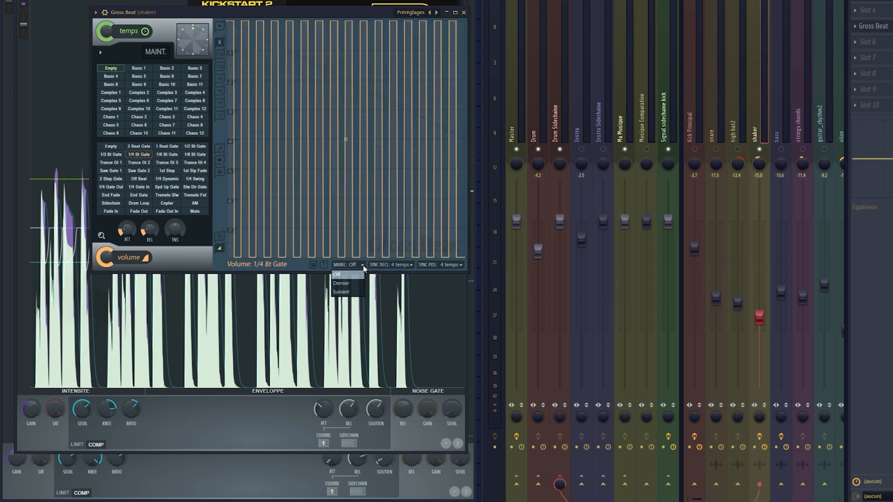
pyautogui.click(363, 269)
pyautogui.click(411, 266)
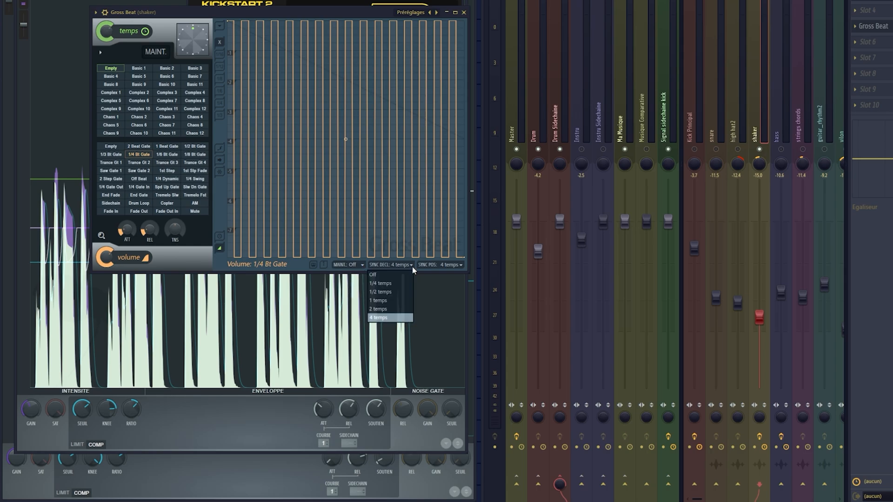
pyautogui.click(412, 266)
pyautogui.click(456, 267)
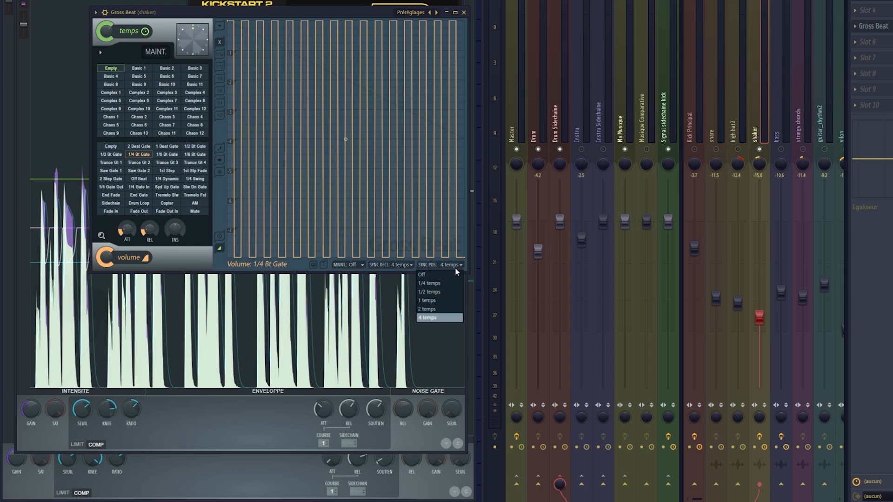
pyautogui.click(456, 269)
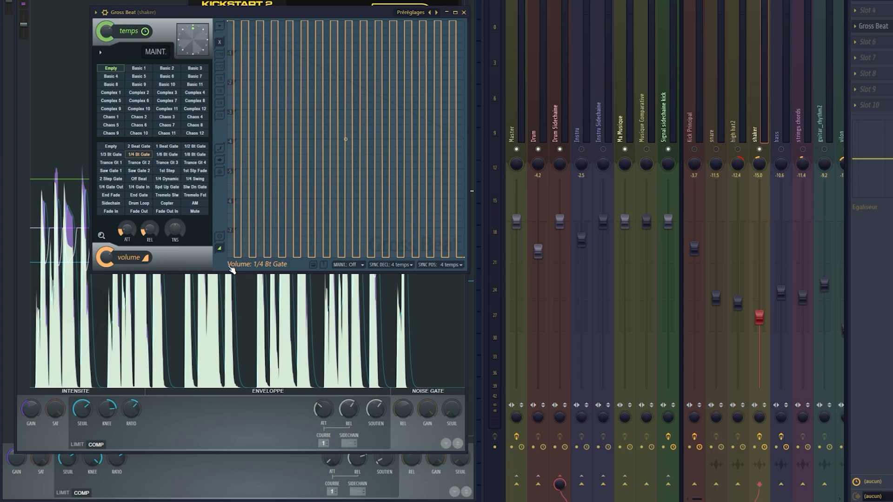
pyautogui.click(401, 266)
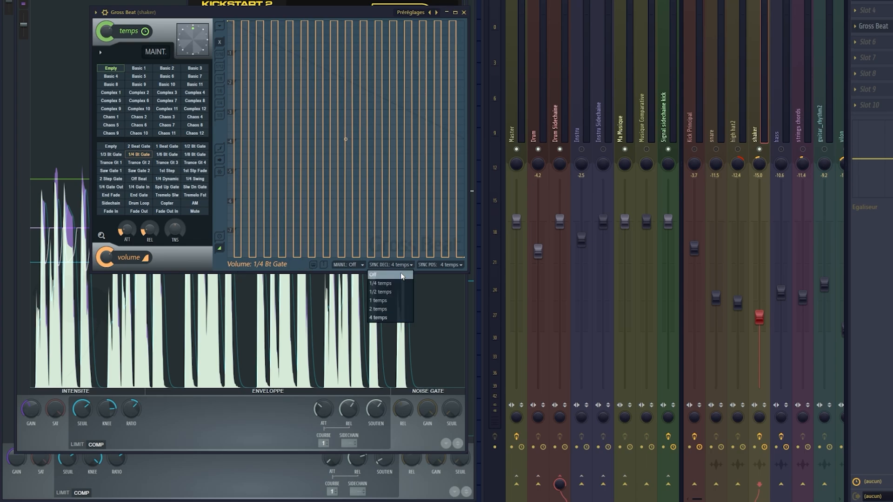
pyautogui.click(387, 317)
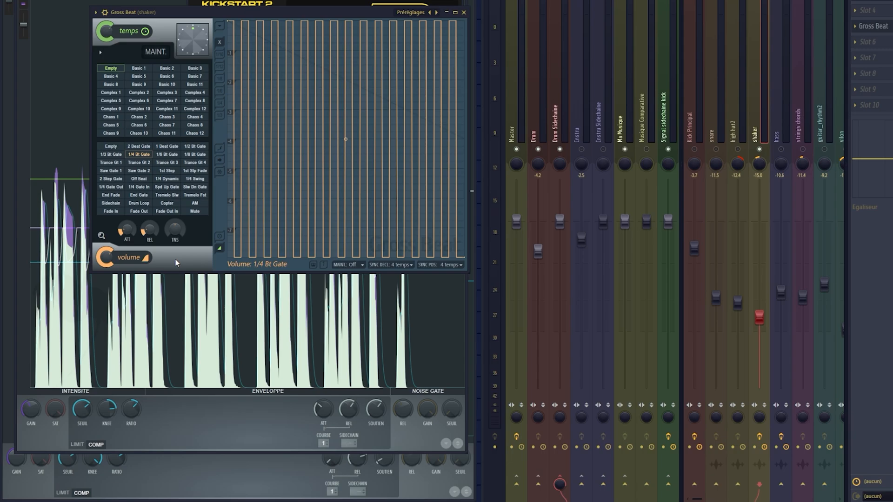
# Browse more Gross Beat volume presets, from Saw Gate 2 through Trance Gt 4 to Trance Gt 3.
pyautogui.click(137, 171)
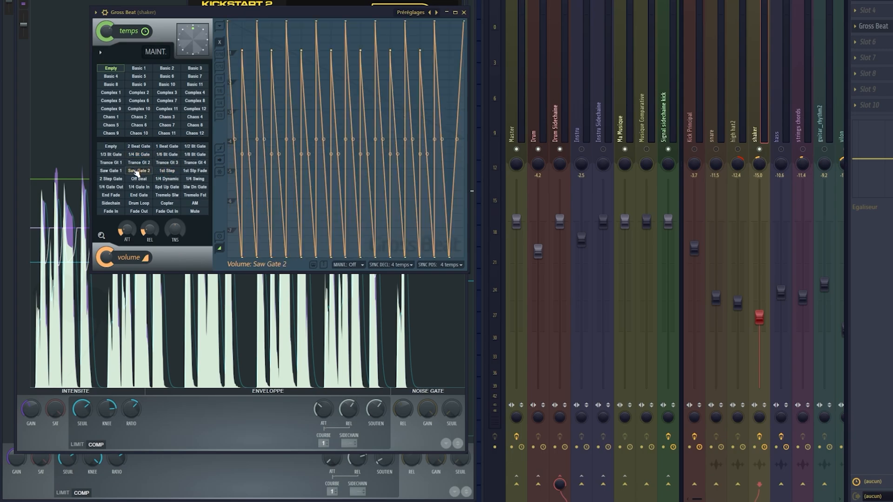
pyautogui.click(132, 178)
pyautogui.click(193, 171)
pyautogui.click(195, 164)
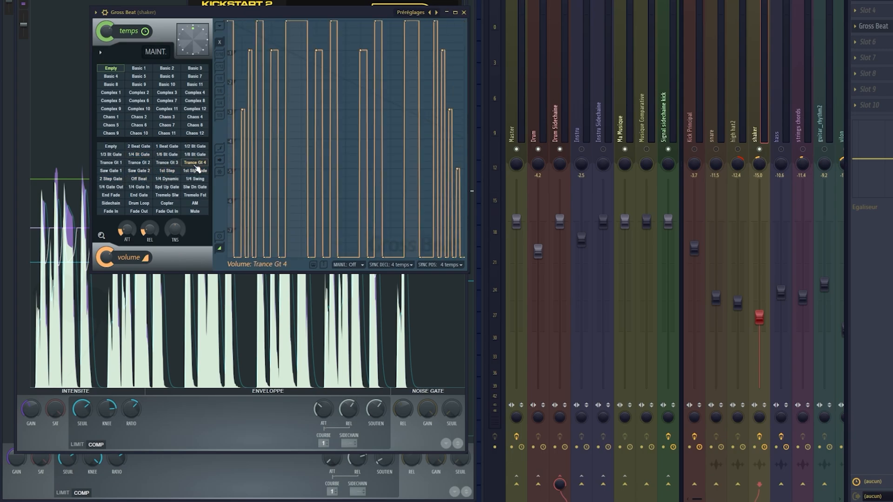
pyautogui.click(193, 157)
pyautogui.click(166, 163)
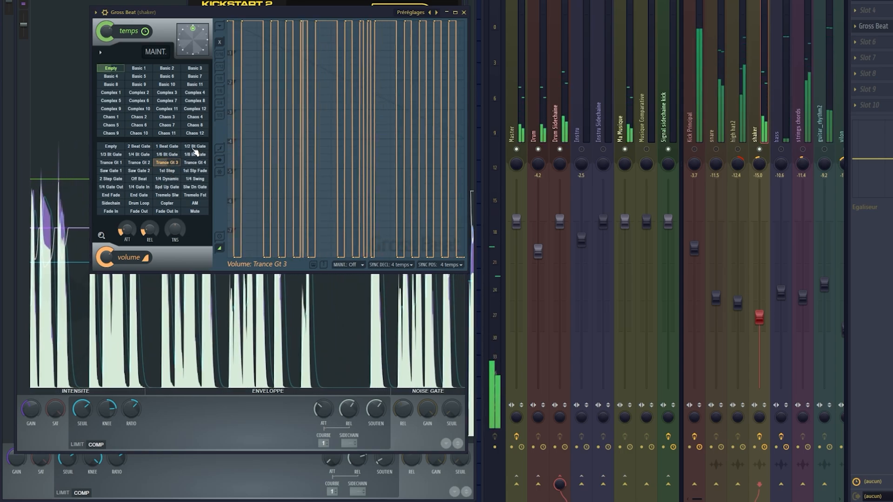
# Audition 1 Beat Gate, 1/4 Bt Gate and 1/4 Gate In during playback, ending on Trance Gt 4, and stop playback.
pyautogui.click(194, 154)
pyautogui.click(195, 146)
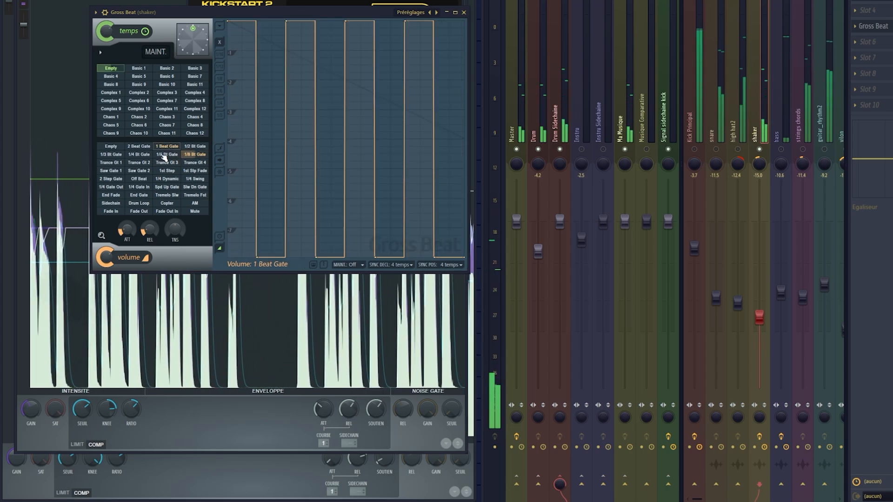
pyautogui.click(139, 154)
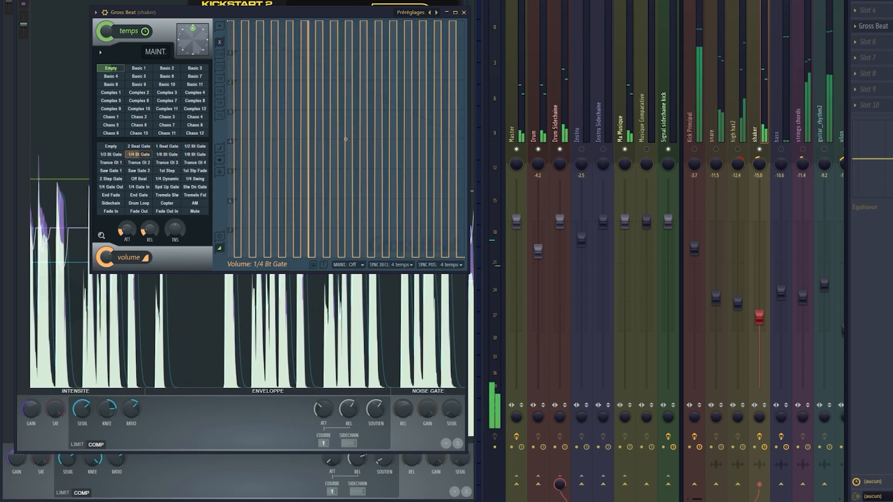
pyautogui.moveTo(222, 15); pyautogui.dragTo(230, 164)
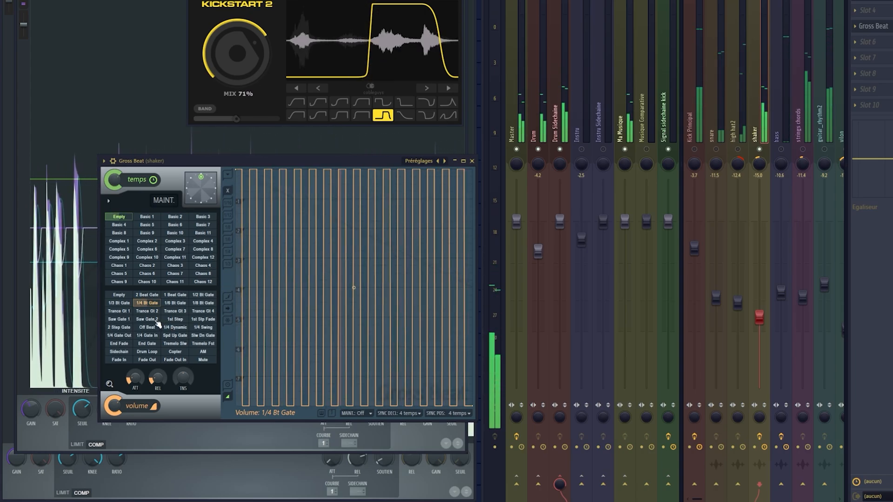
pyautogui.click(155, 337)
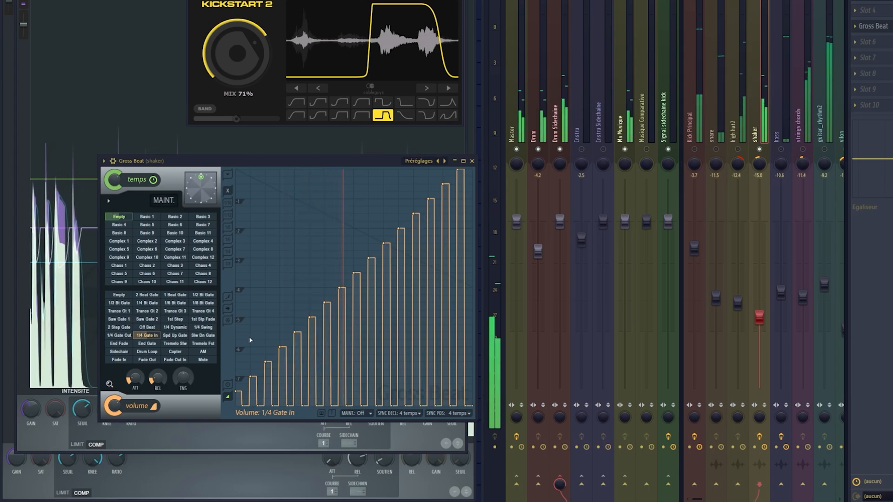
pyautogui.click(199, 319)
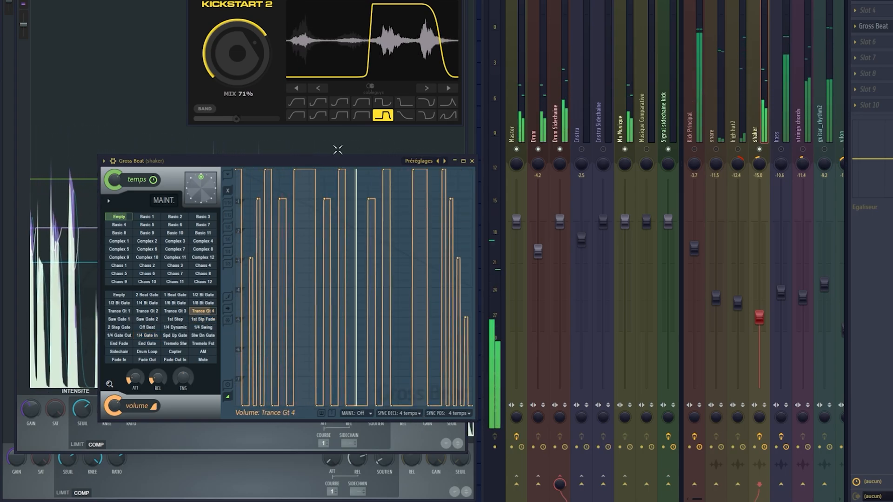
pyautogui.press('space')
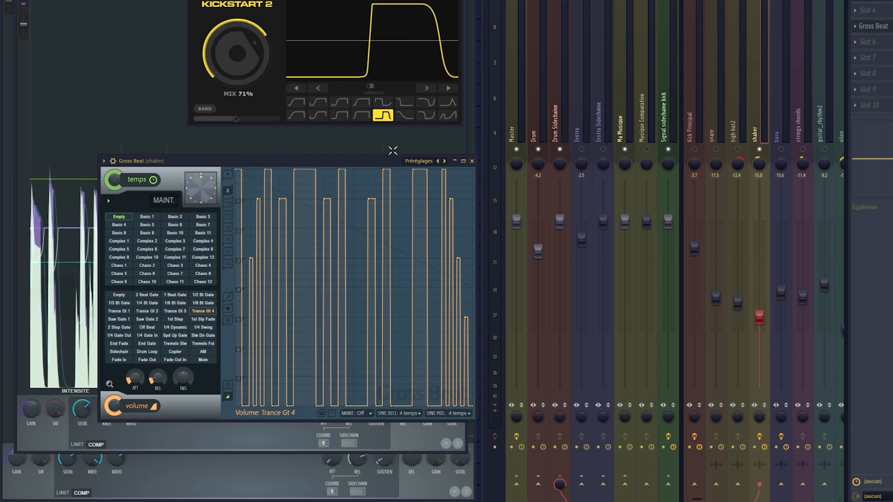
# Remove Gross Beat from slot 5 of the shaker mixer track.
pyautogui.moveTo(370, 165); pyautogui.dragTo(358, 121)
pyautogui.click(855, 27)
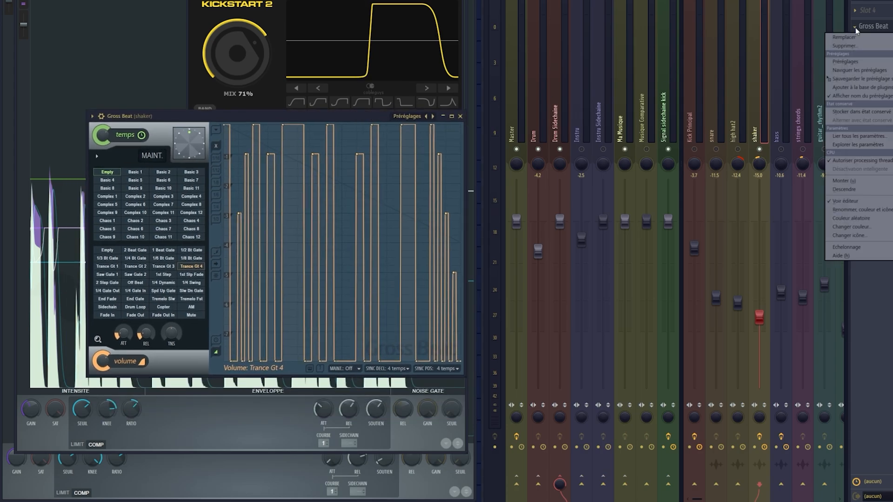
pyautogui.click(860, 47)
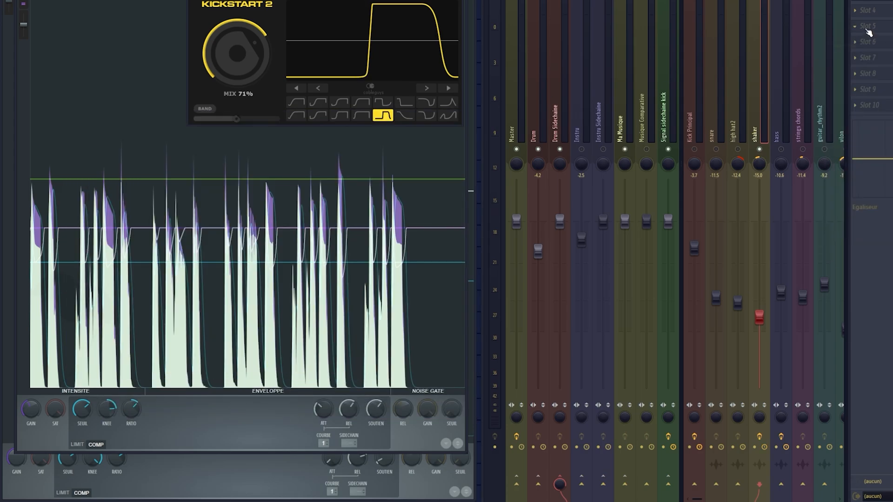
pyautogui.click(868, 29)
pyautogui.click(863, 26)
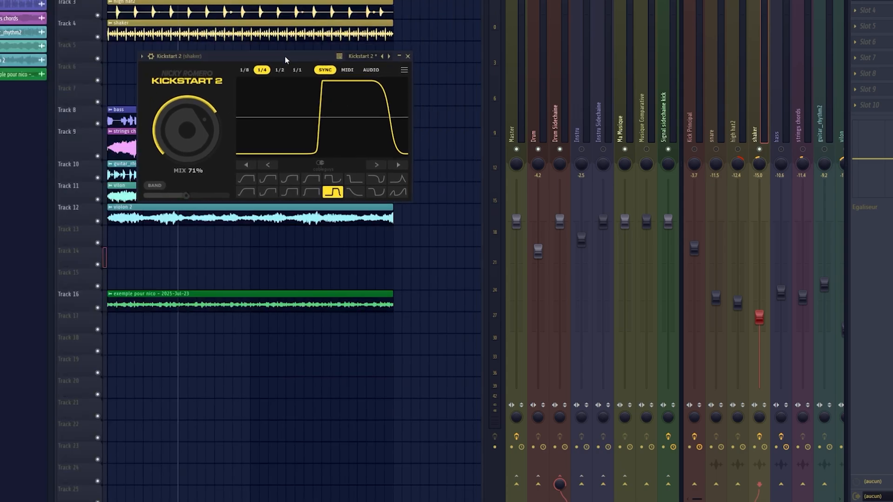
# Reposition the Kickstart 2 window over the playlist and remove the plugin from the shaker mixer track.
pyautogui.moveTo(285, 57); pyautogui.dragTo(341, 0)
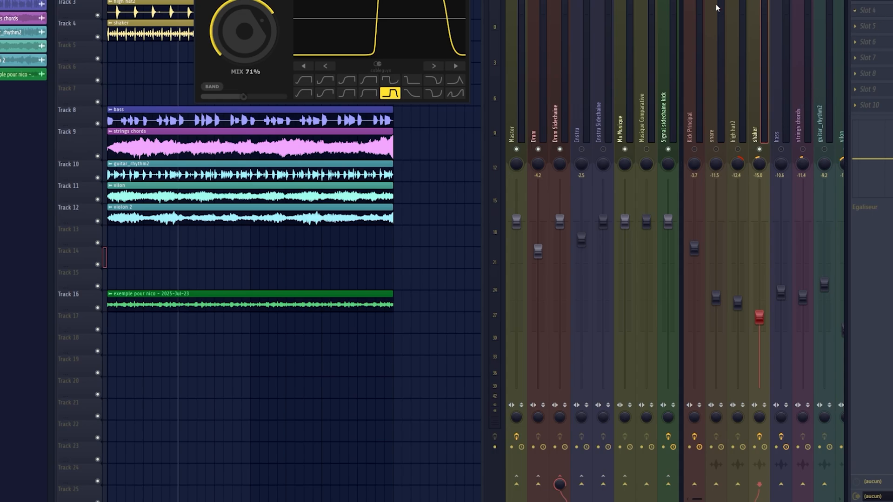
pyautogui.moveTo(374, 0); pyautogui.dragTo(326, 68)
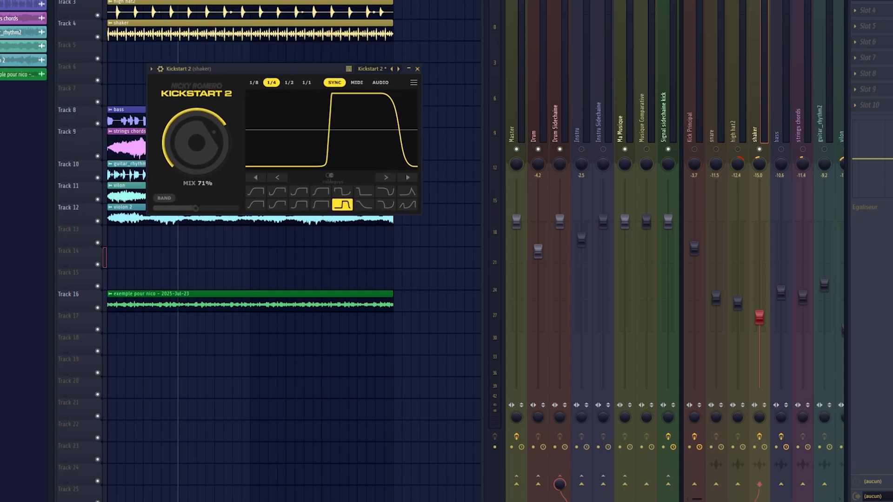
pyautogui.click(855, 1)
pyautogui.click(856, 15)
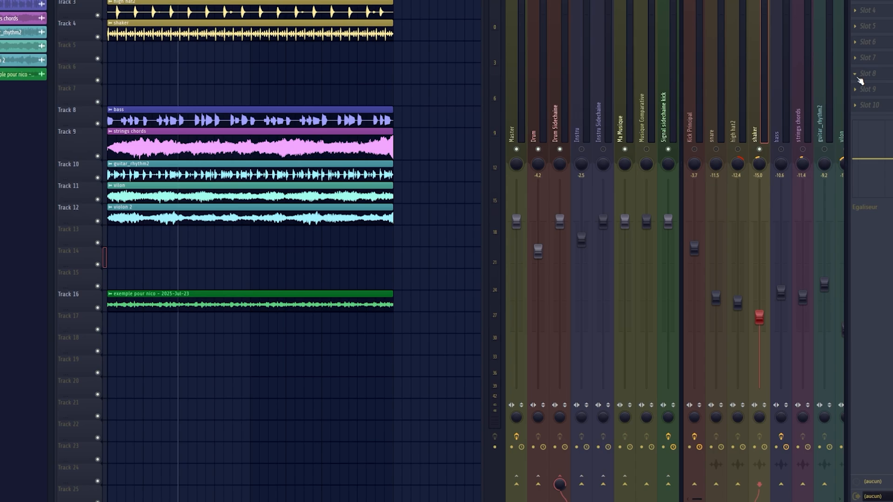
# Inspect the Kick Principal mixer track and the Signal sidechaine kick track.
pyautogui.click(696, 143)
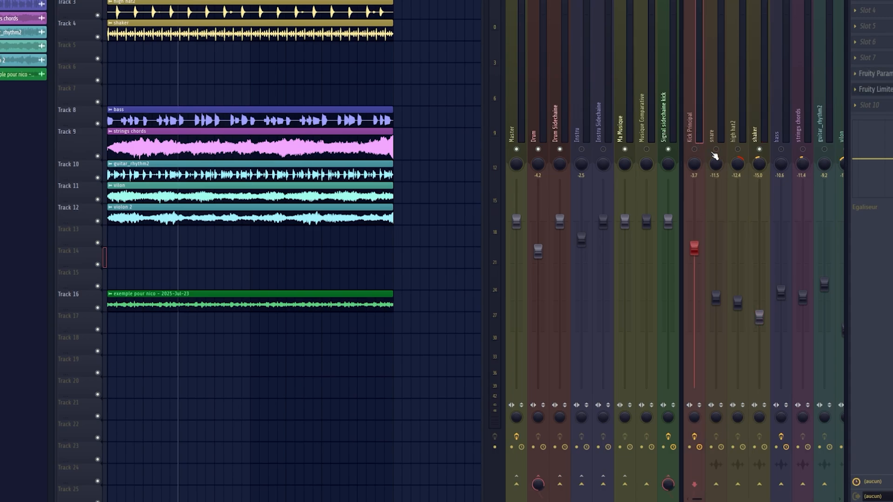
pyautogui.click(671, 126)
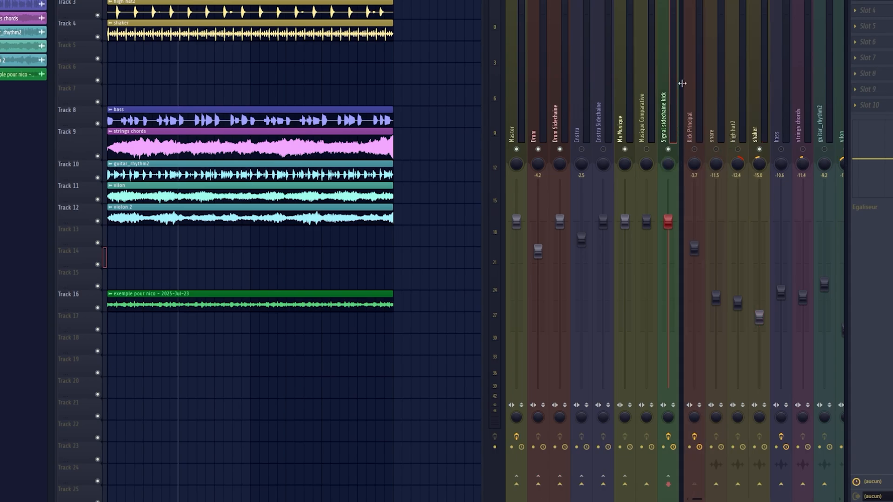
# Examine the mixer routing of the Kick Principal, high hat2, shaker and Drum Sidechaine tracks.
pyautogui.click(691, 125)
pyautogui.click(735, 133)
pyautogui.click(758, 134)
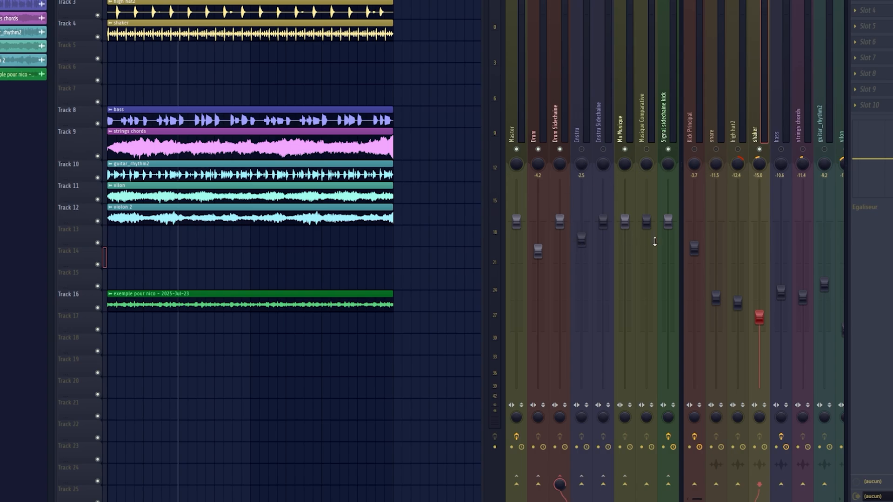
pyautogui.click(552, 140)
# View the Fruity Peak Controller settings on the Signal sidechaine kick mixer track and close the plugin window.
pyautogui.click(667, 135)
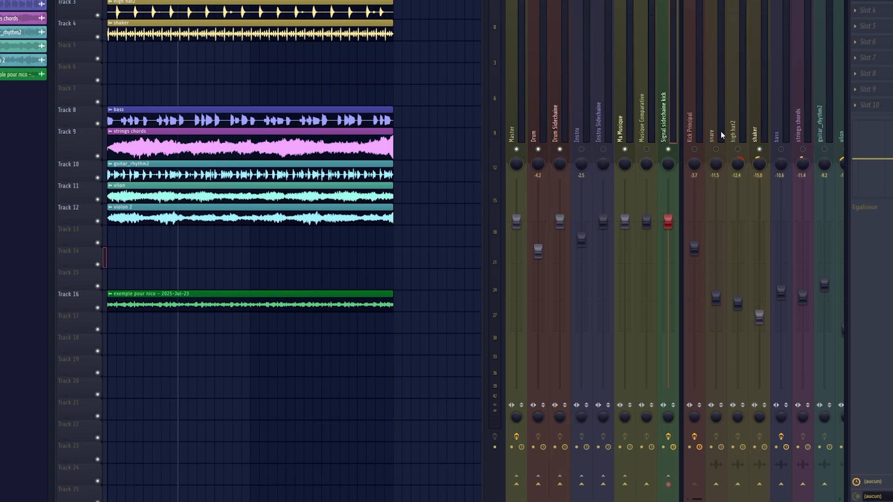
pyautogui.click(880, 0)
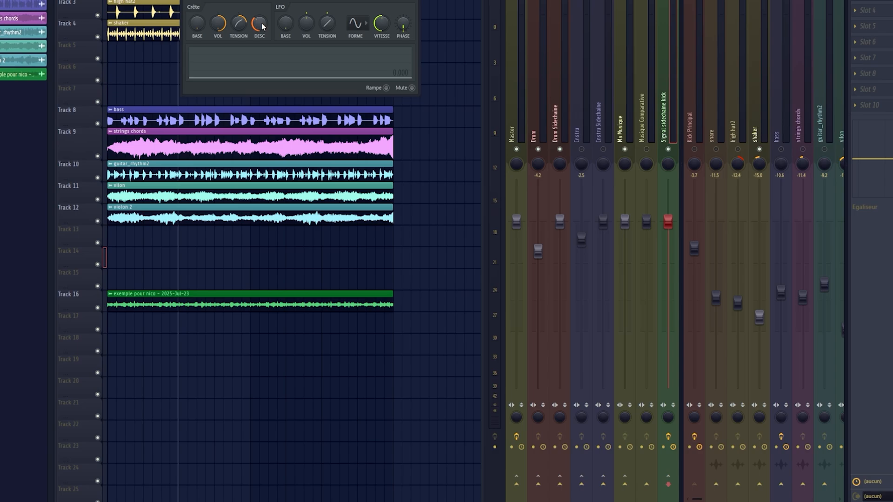
pyautogui.moveTo(410, 0); pyautogui.dragTo(399, 4)
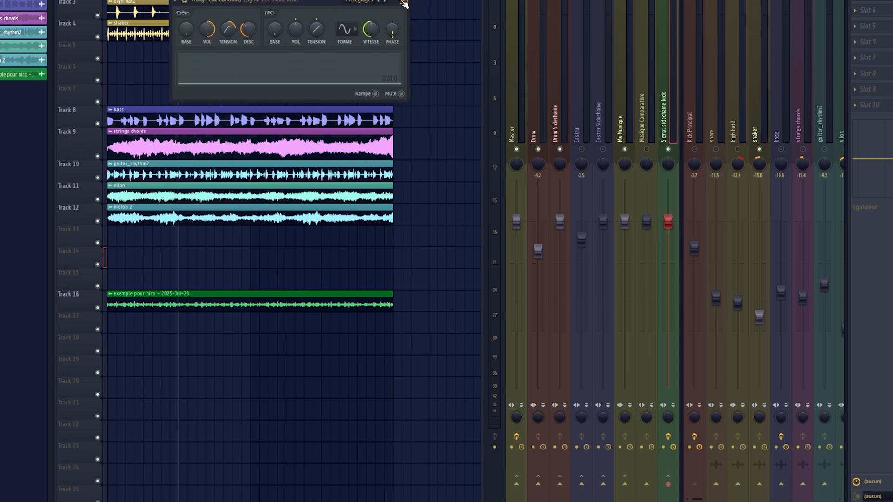
pyautogui.click(404, 4)
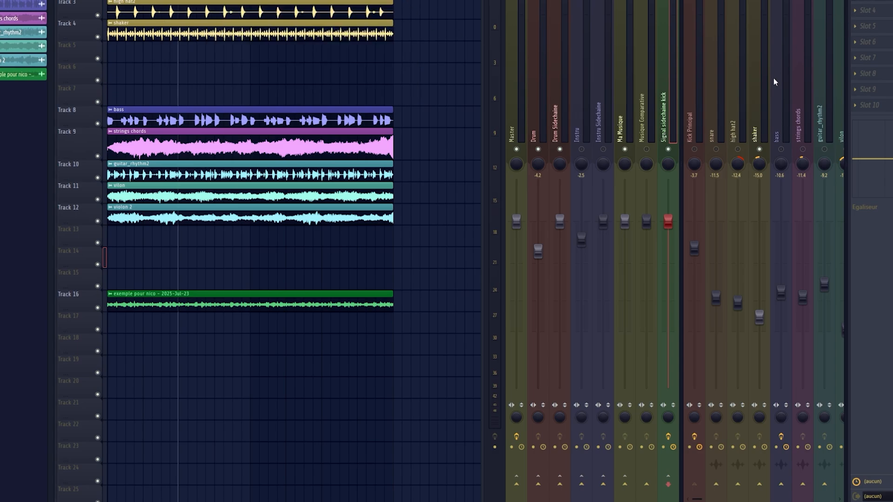
# Select the shaker mixer track.
pyautogui.click(774, 77)
pyautogui.click(749, 132)
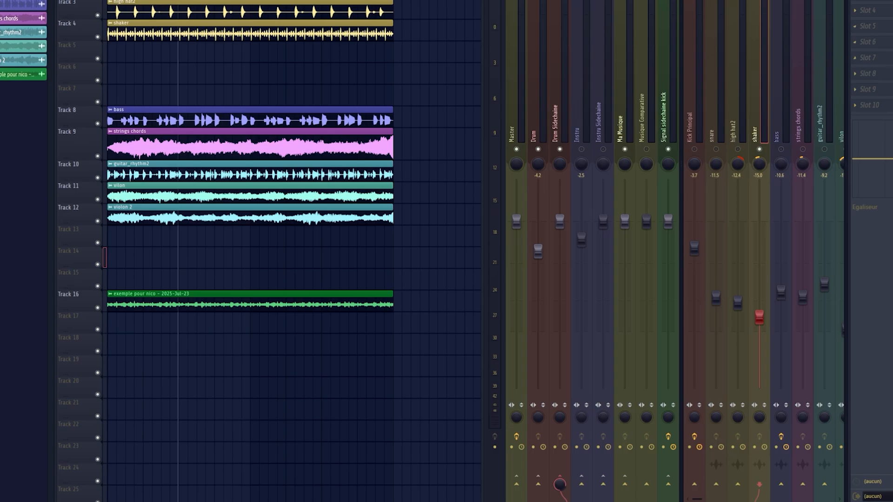